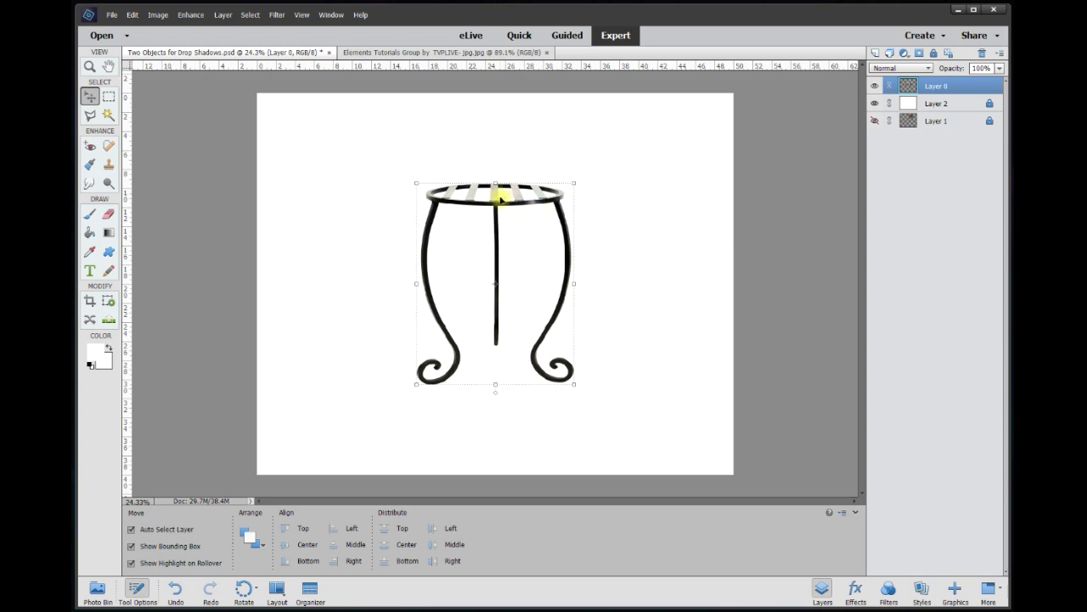
Move the plant stand slightly left of the centre of the white canvas
left_click_drag(497, 215, 495, 183)
left_click(496, 188)
left_click(536, 397)
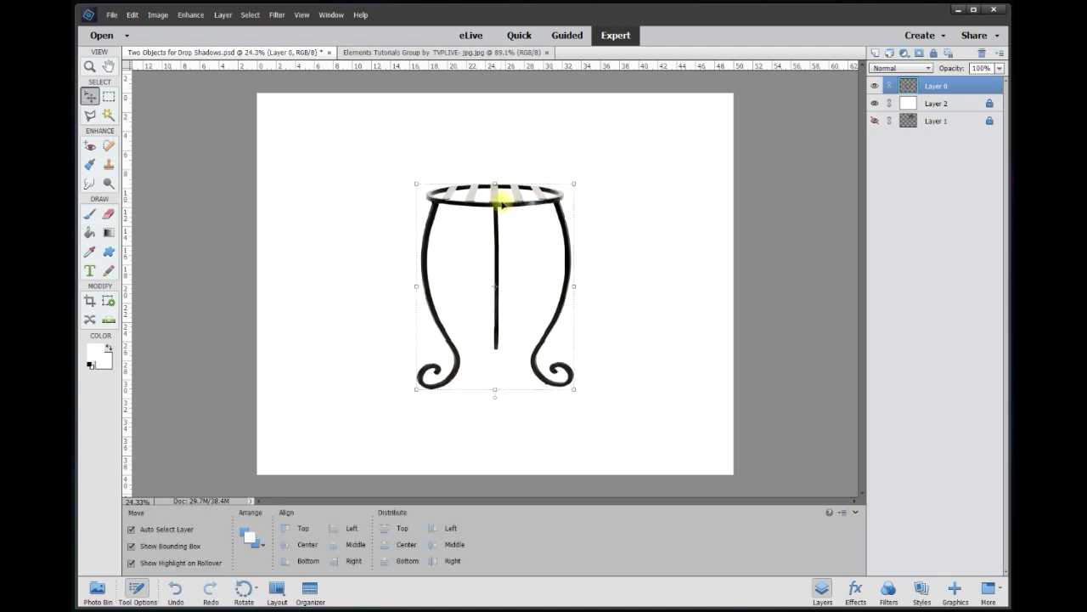
left_click_drag(495, 201, 490, 204)
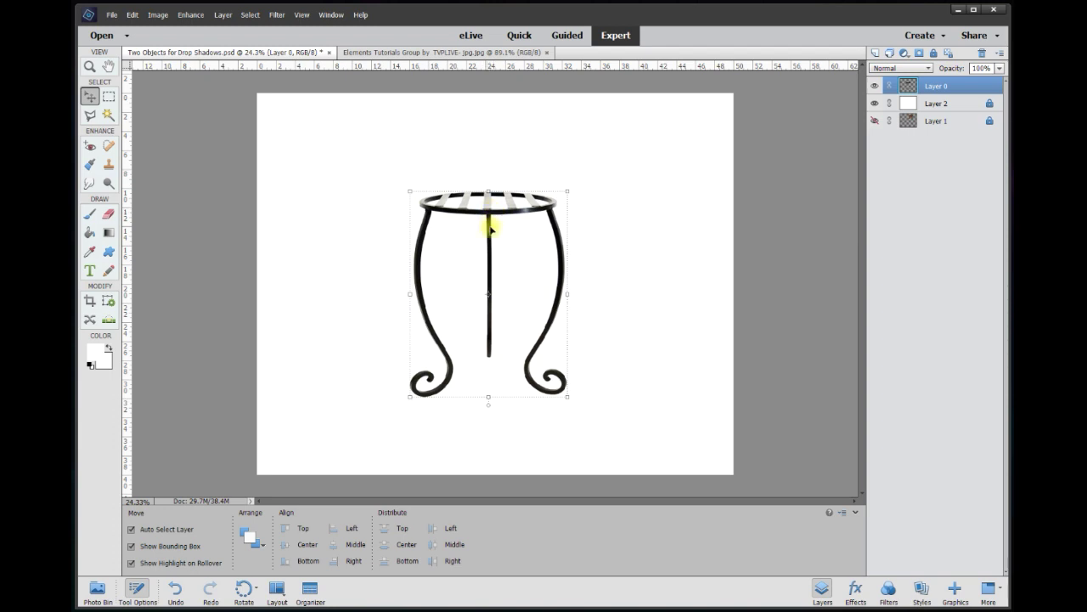
left_click_drag(487, 208, 464, 202)
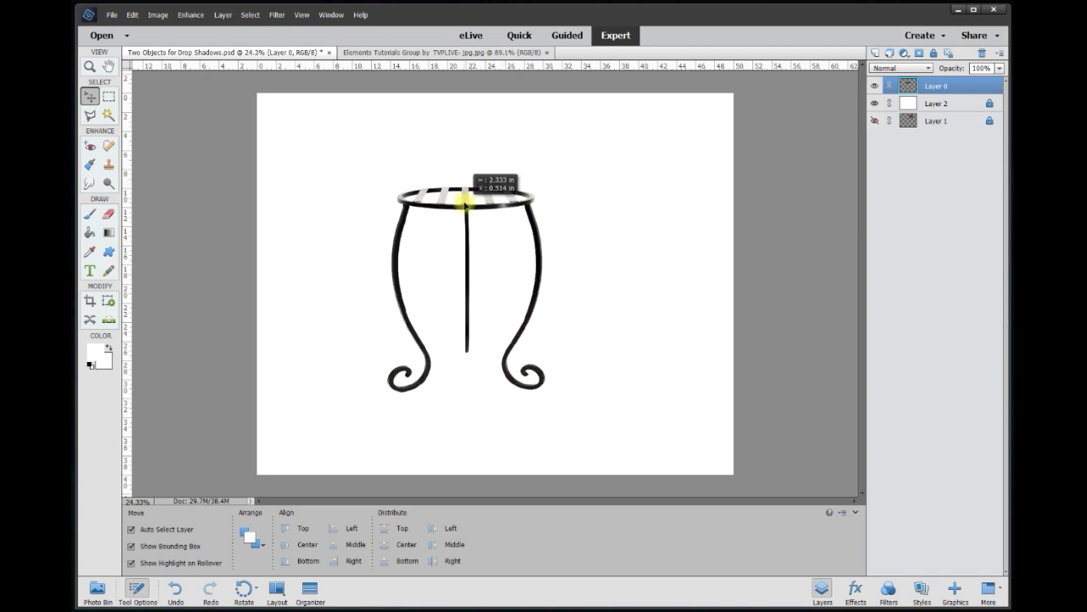
Add a drop shadow layer style to the plant stand with a 135° lighting angle and 100% opacity
right_click(465, 205)
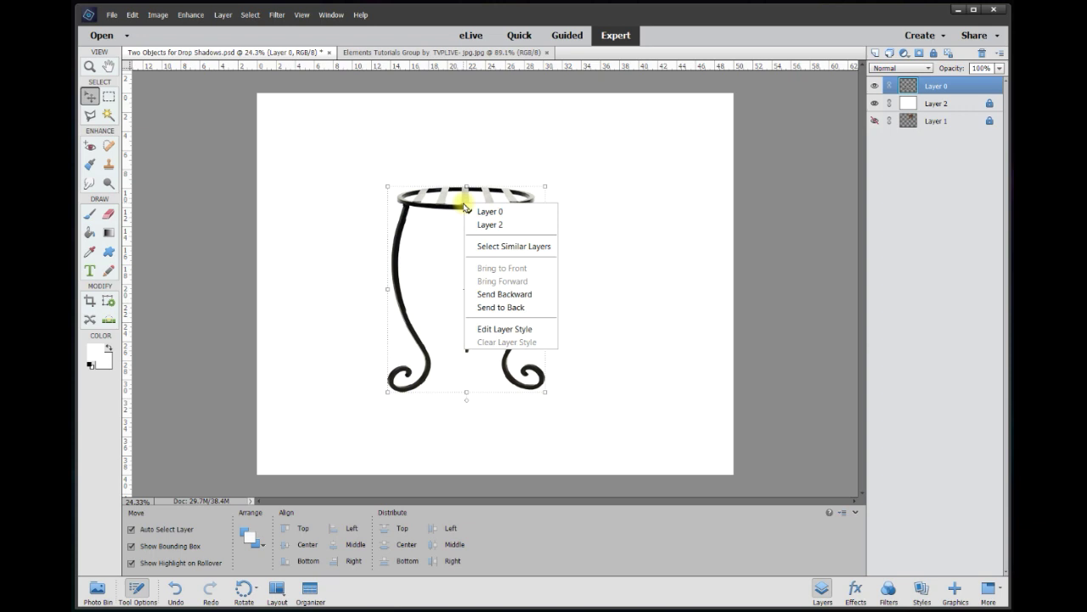
left_click(505, 336)
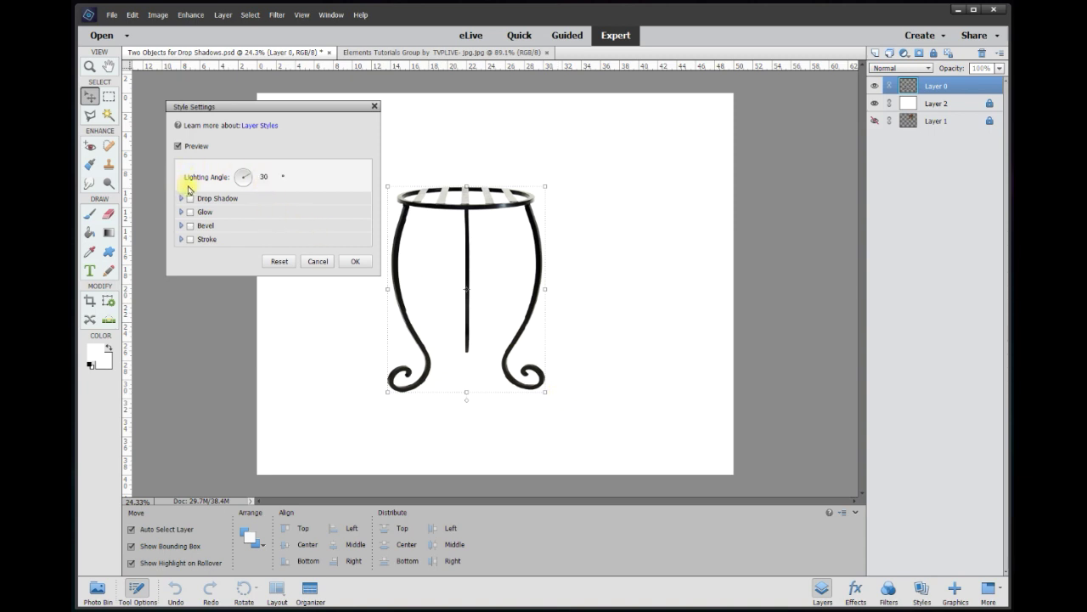
double_click(270, 177)
type("135")
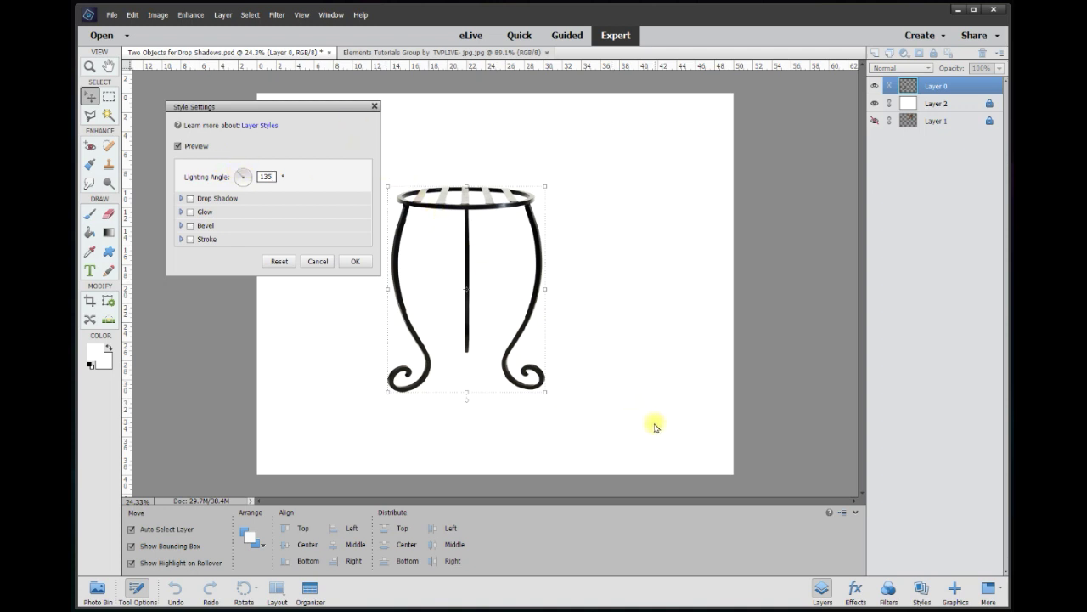
left_click(190, 199)
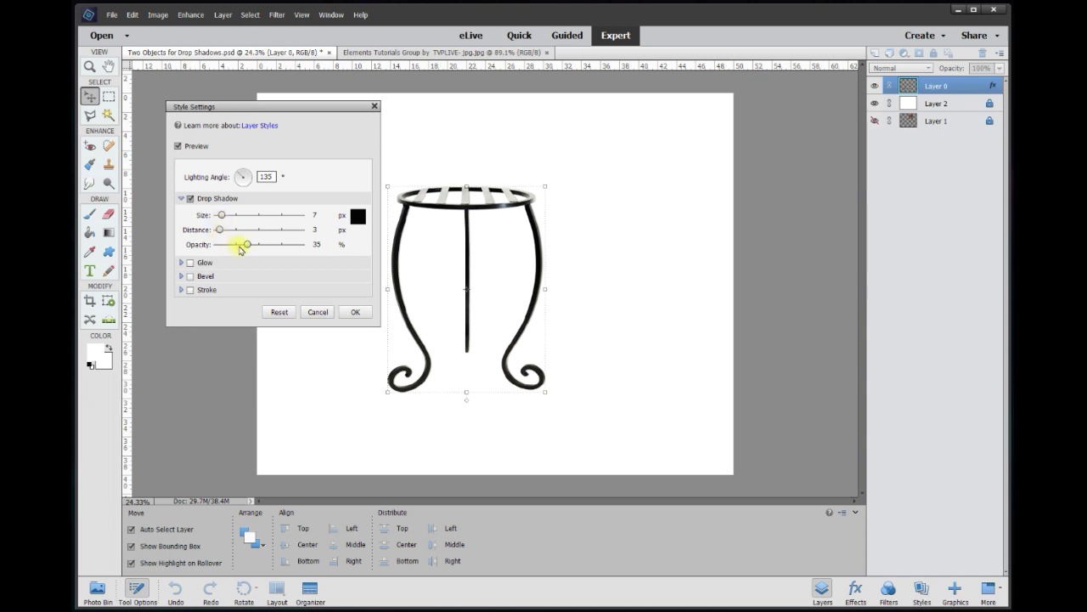
left_click_drag(249, 245, 318, 246)
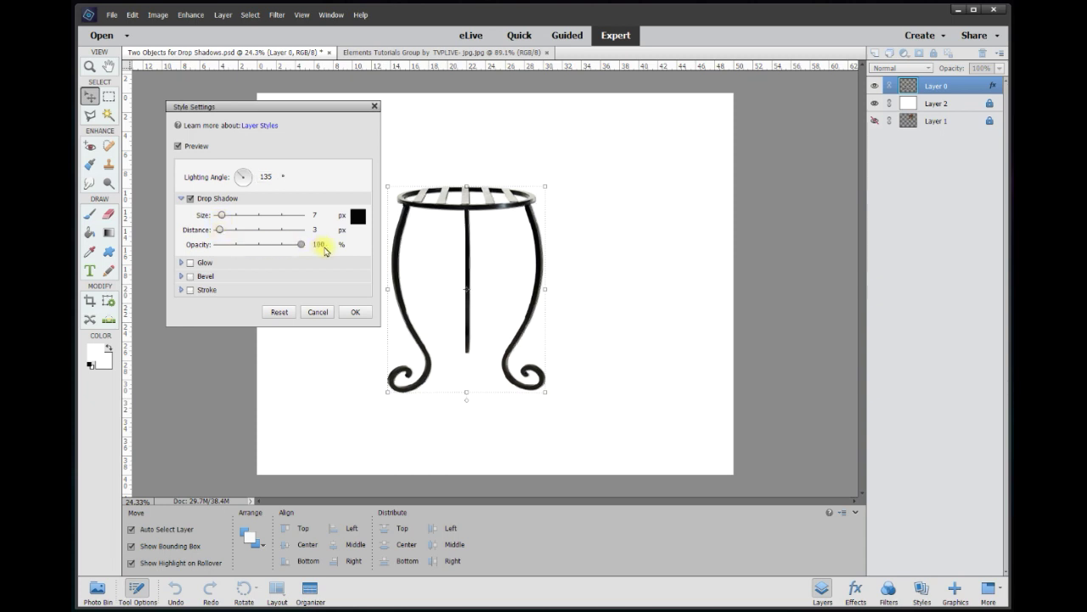
Set the drop shadow's distance to 214 px and the lighting angle to 134°
left_click_drag(307, 111, 277, 82)
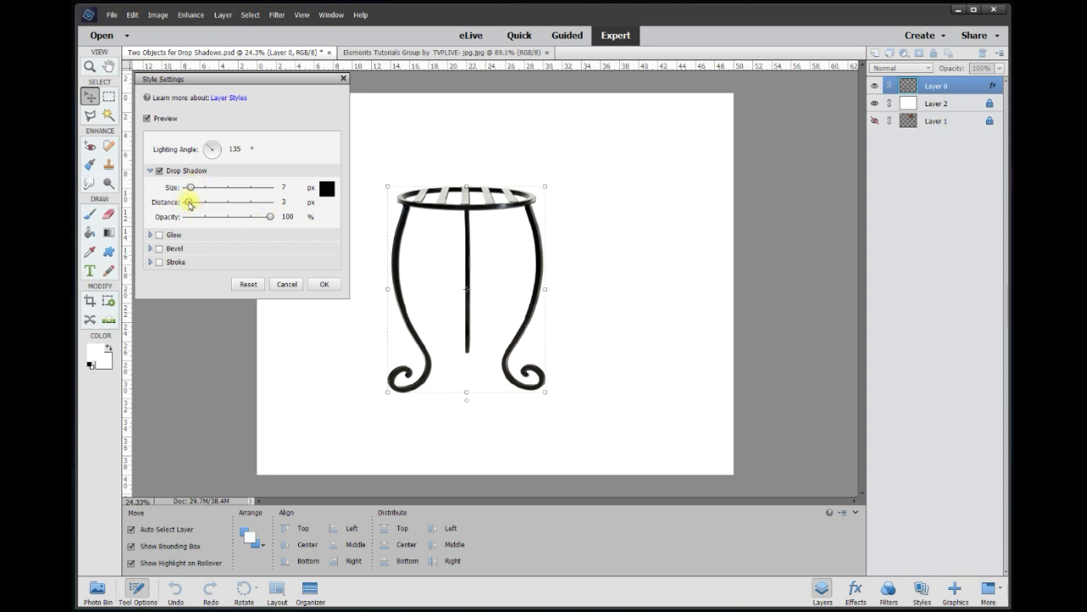
left_click_drag(190, 204, 231, 207)
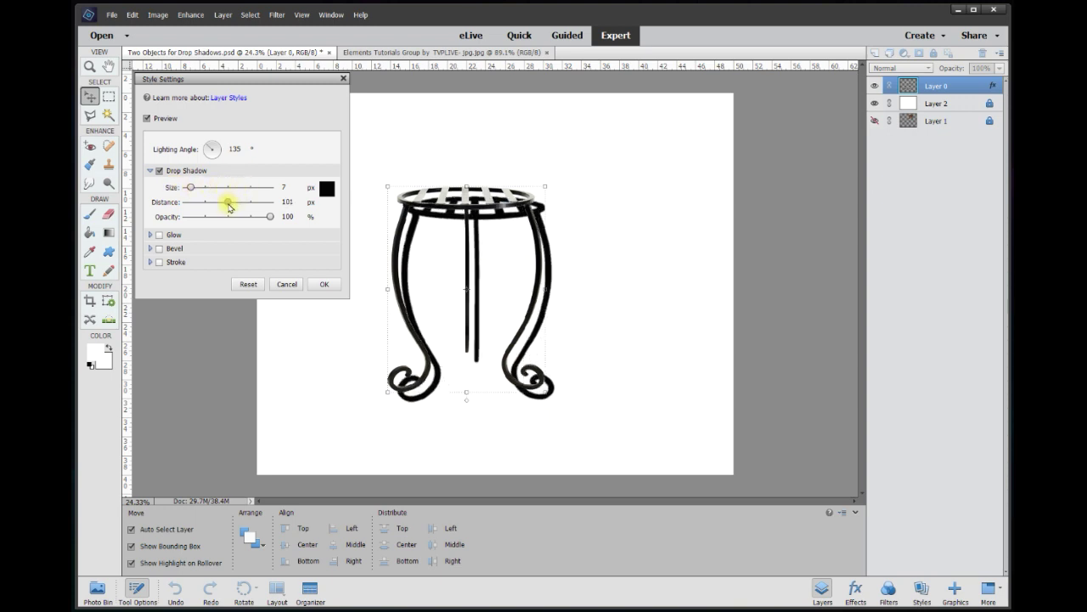
left_click_drag(231, 207, 233, 207)
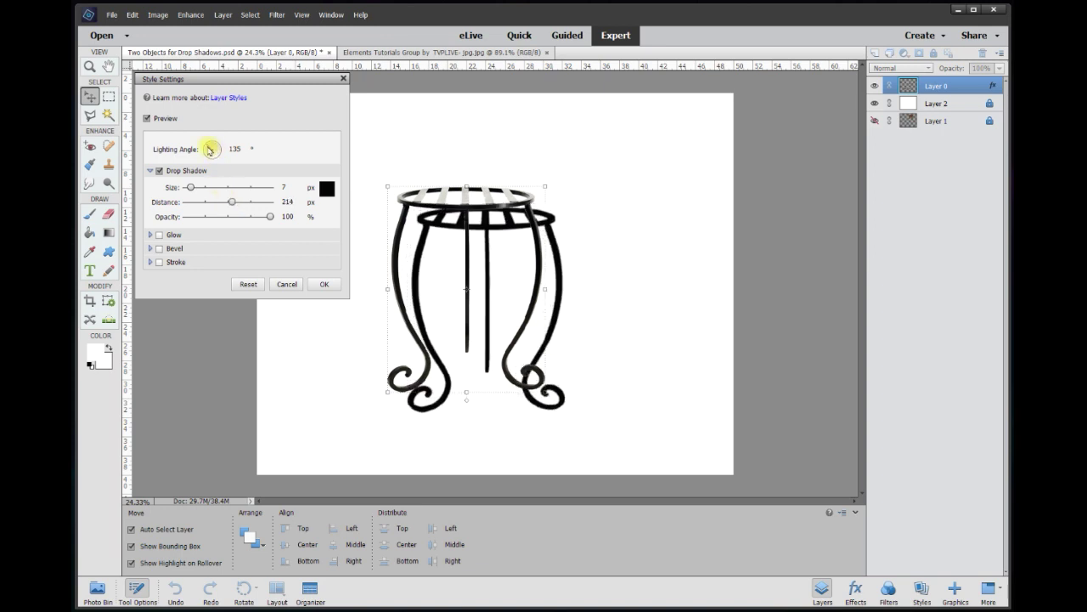
left_click_drag(208, 149, 208, 149)
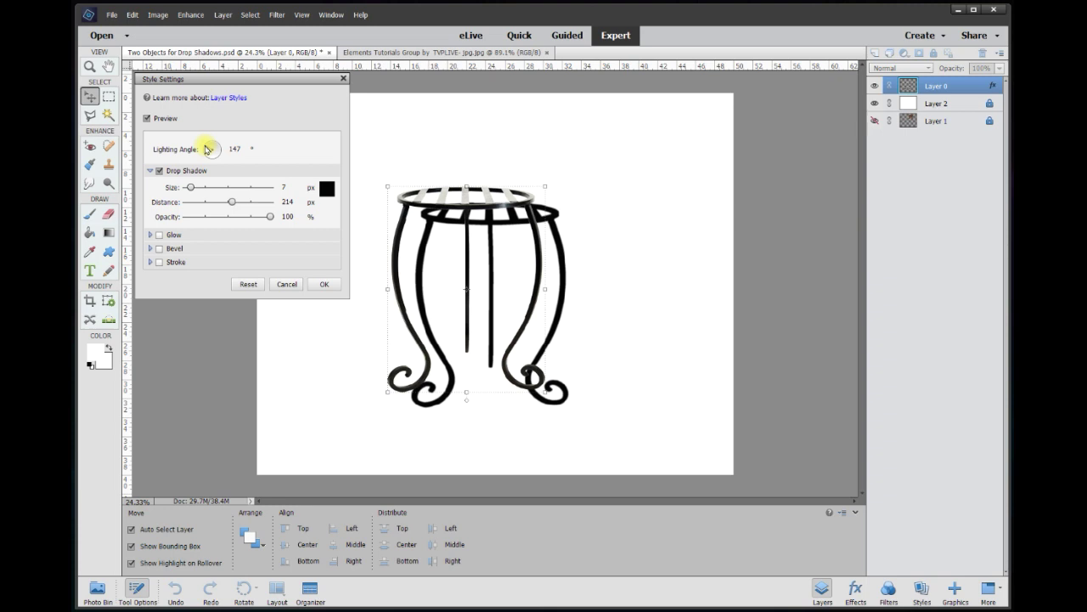
mouse_move(206, 150)
left_mouse_down()
mouse_move(246, 157)
mouse_move(204, 136)
mouse_move(170, 170)
mouse_move(230, 206)
mouse_move(246, 148)
mouse_move(226, 170)
mouse_move(191, 161)
mouse_move(202, 141)
left_mouse_up()
double_click(237, 149)
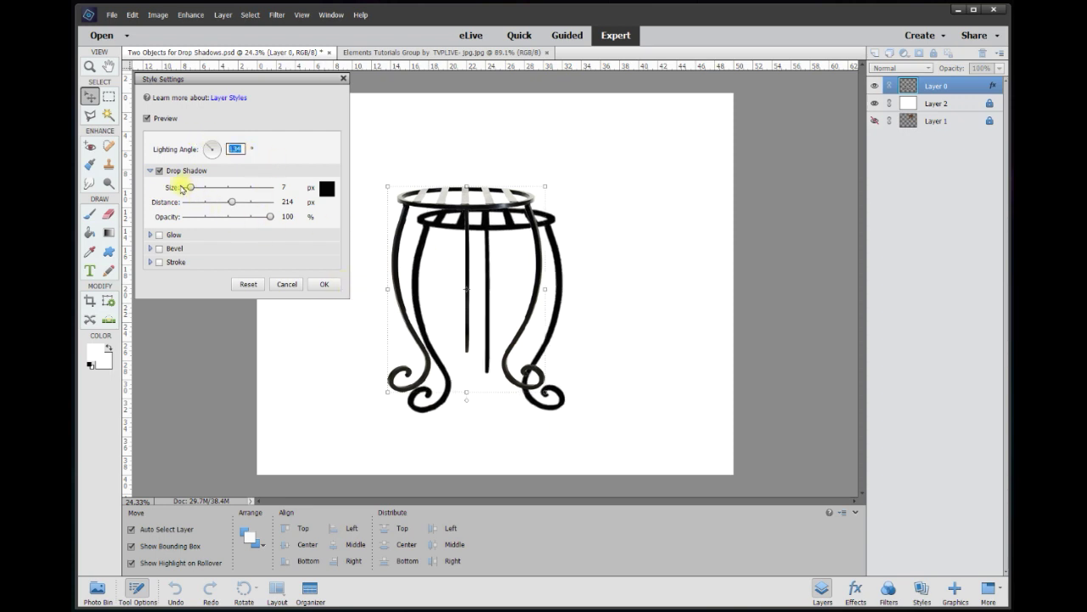
Soften the drop shadow by setting its size to 84 px and its distance to 73 px
left_click_drag(191, 188, 202, 190)
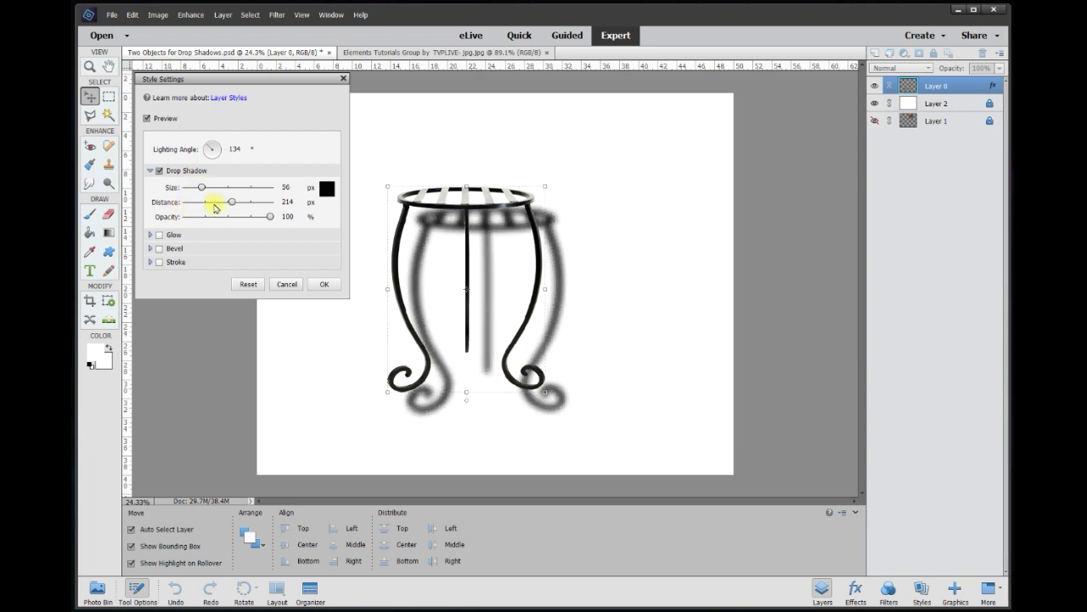
mouse_move(232, 203)
left_mouse_down()
mouse_move(207, 190)
mouse_move(221, 191)
left_mouse_up()
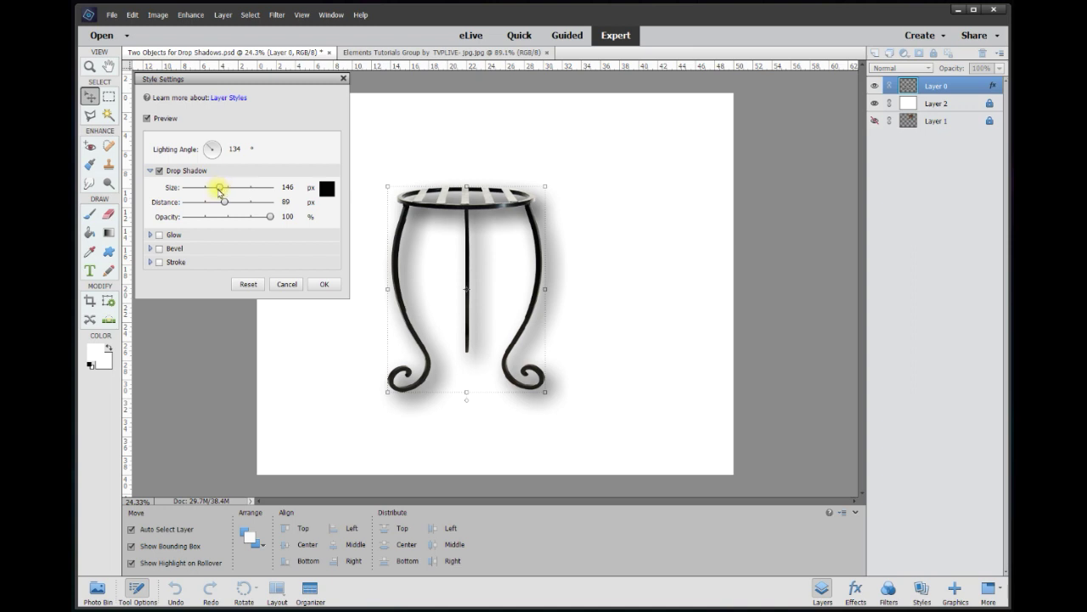
mouse_move(219, 191)
left_mouse_down()
mouse_move(198, 192)
mouse_move(221, 205)
left_mouse_up()
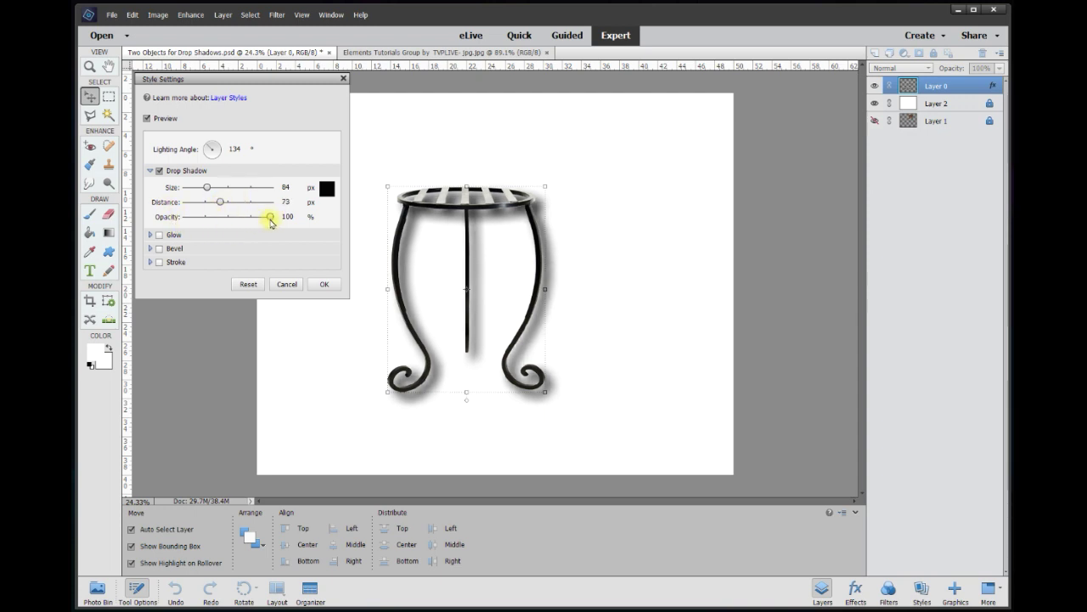
Set the shadow's opacity to 41% and the lighting angle to 162°, then apply the style and deselect the stand
left_click_drag(271, 220, 224, 223)
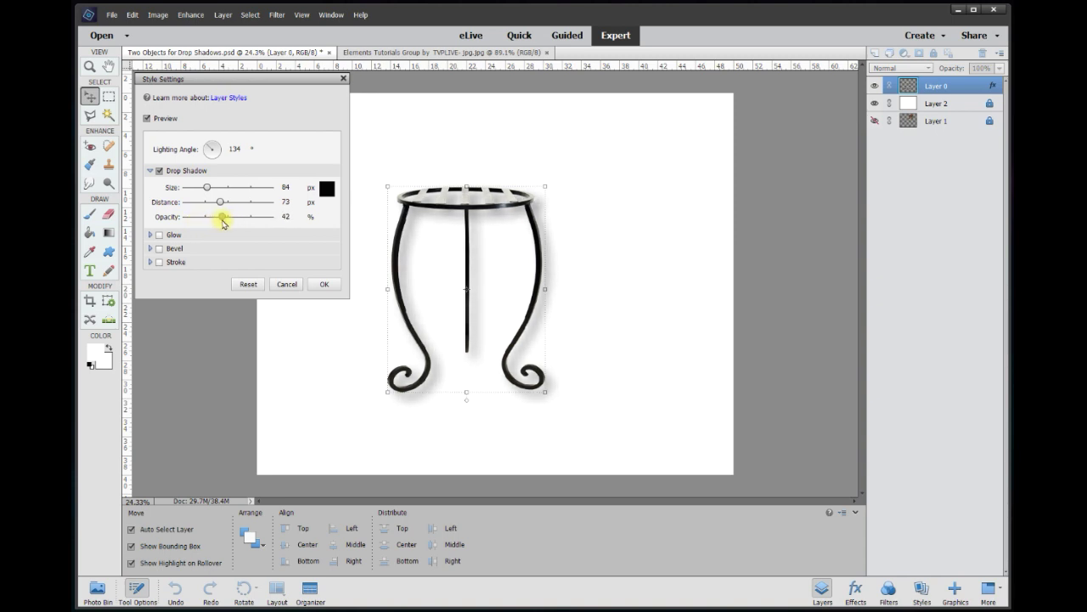
left_click(323, 288)
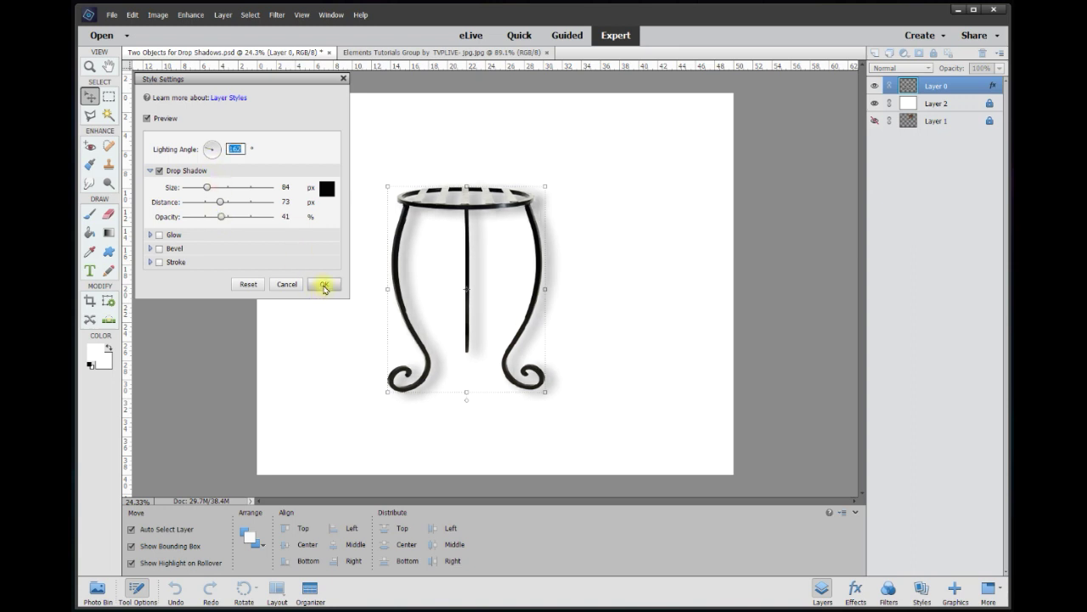
left_click(668, 275)
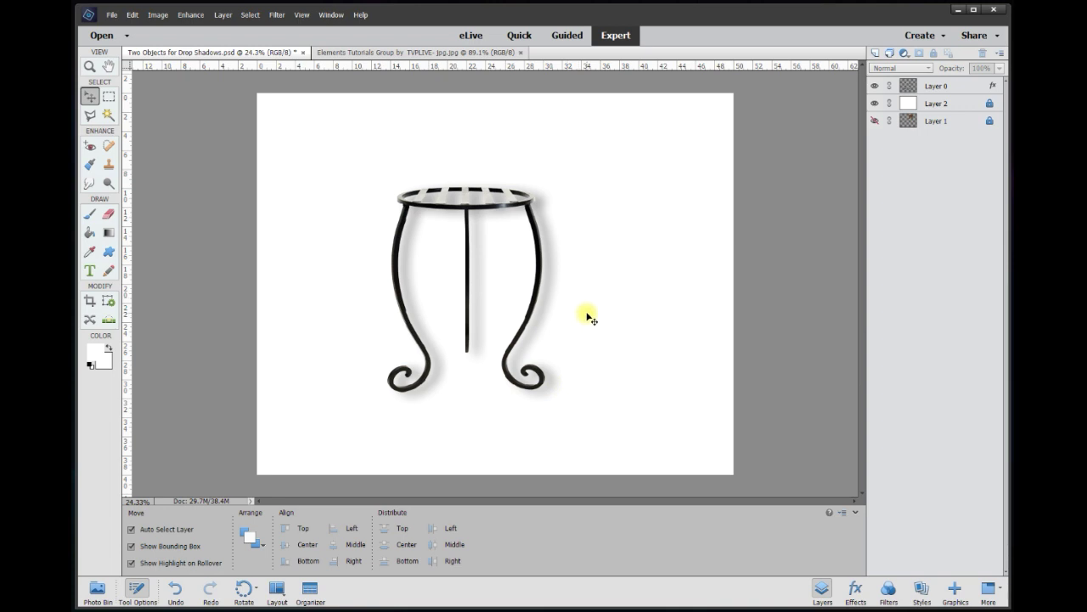
Turn off the drop shadow in the plant stand's layer style and apply the change
left_click(464, 210)
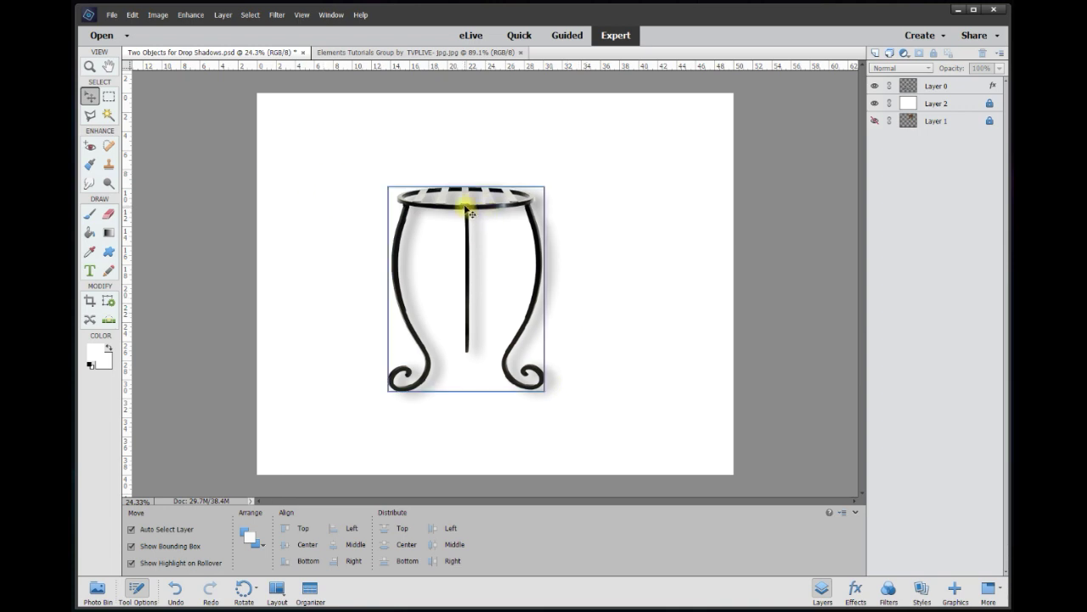
right_click(465, 209)
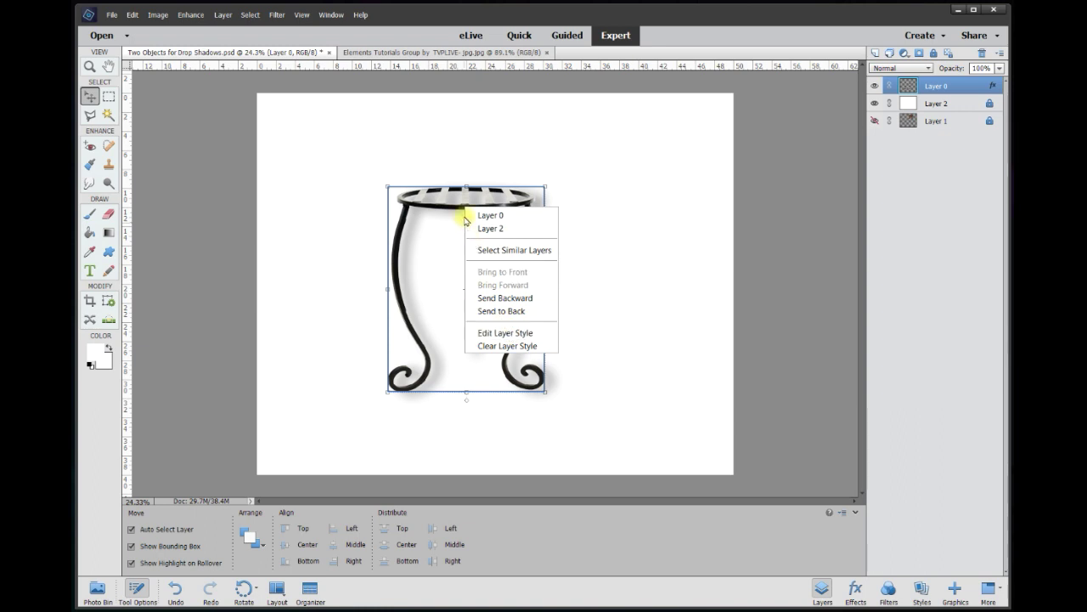
left_click(507, 334)
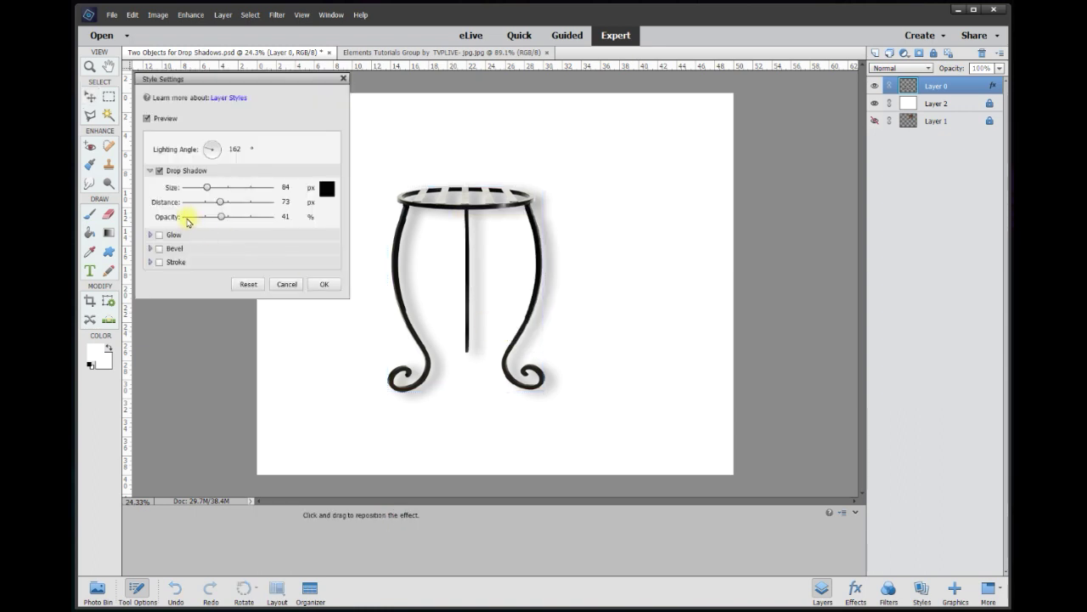
left_click(158, 174)
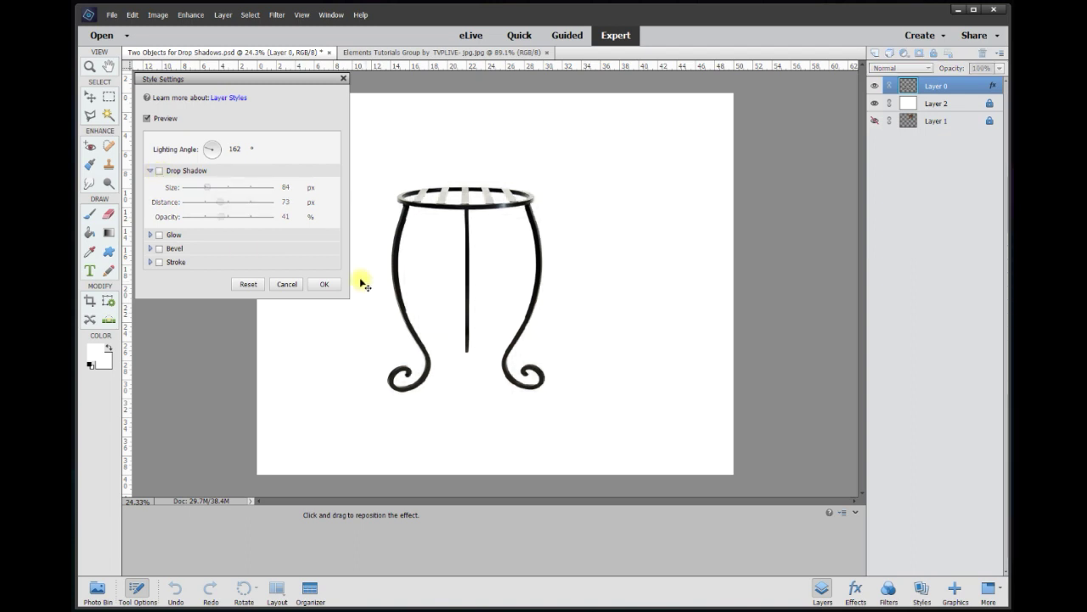
left_click(333, 286)
left_click(460, 219)
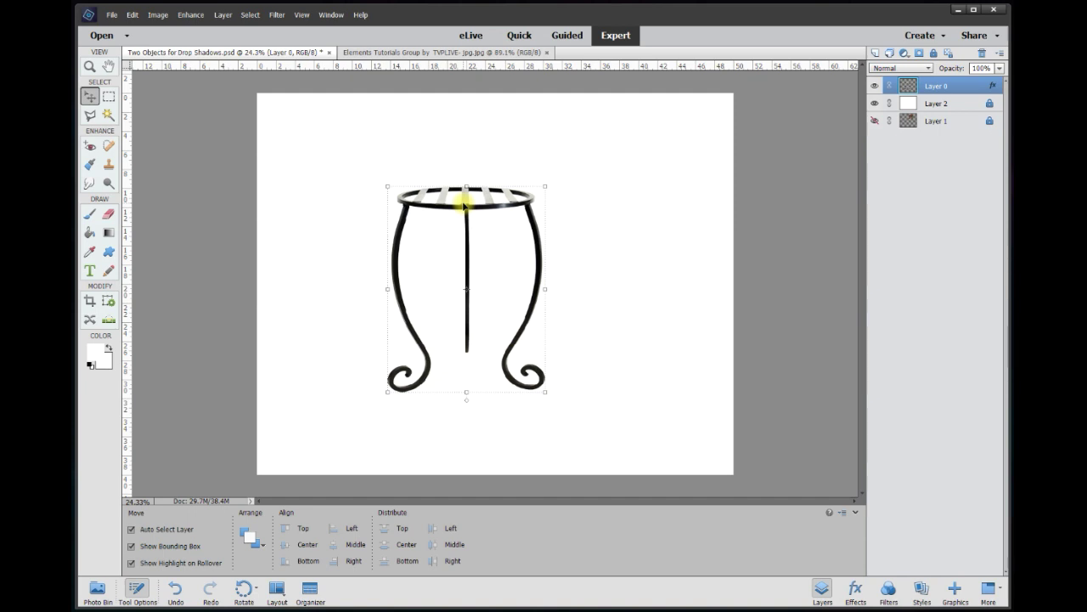
left_click(157, 14)
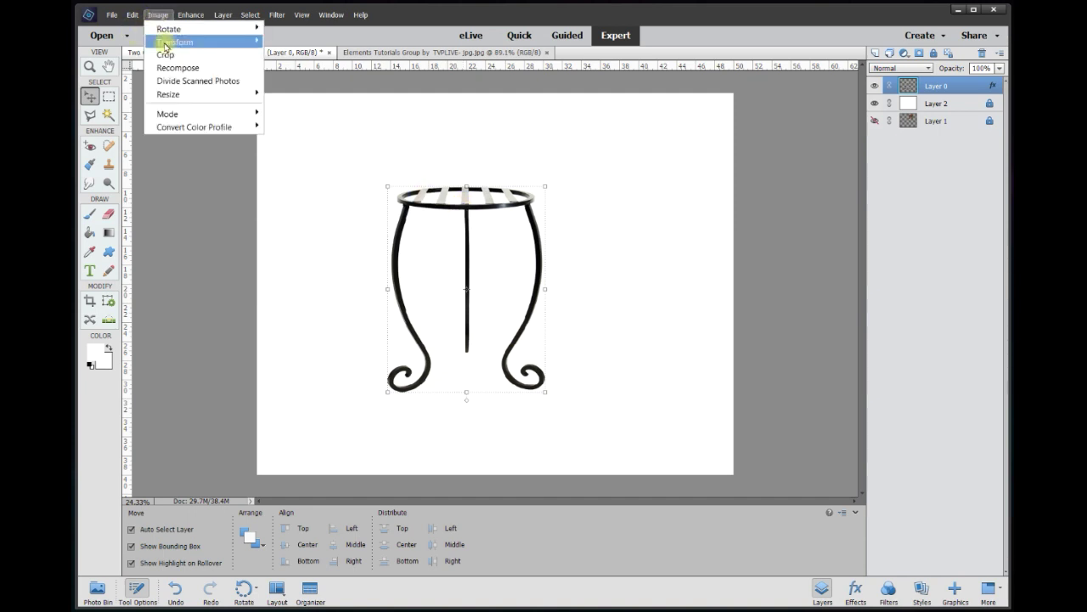
left_click(639, 246)
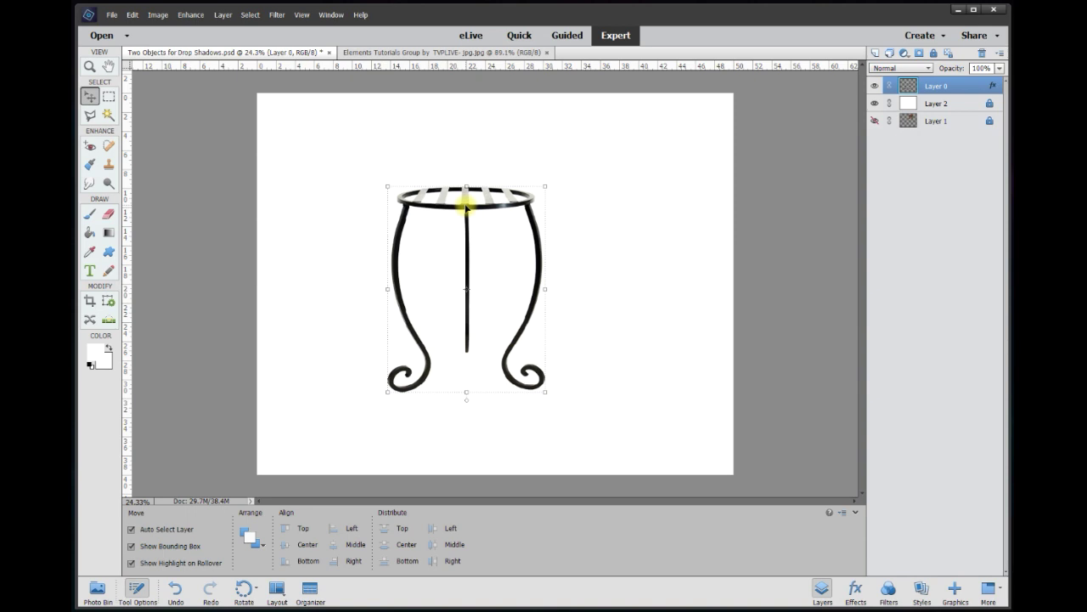
Move the plant stand down and left on the canvas and place a duplicate of it to its upper right
left_click_drag(465, 204, 433, 228)
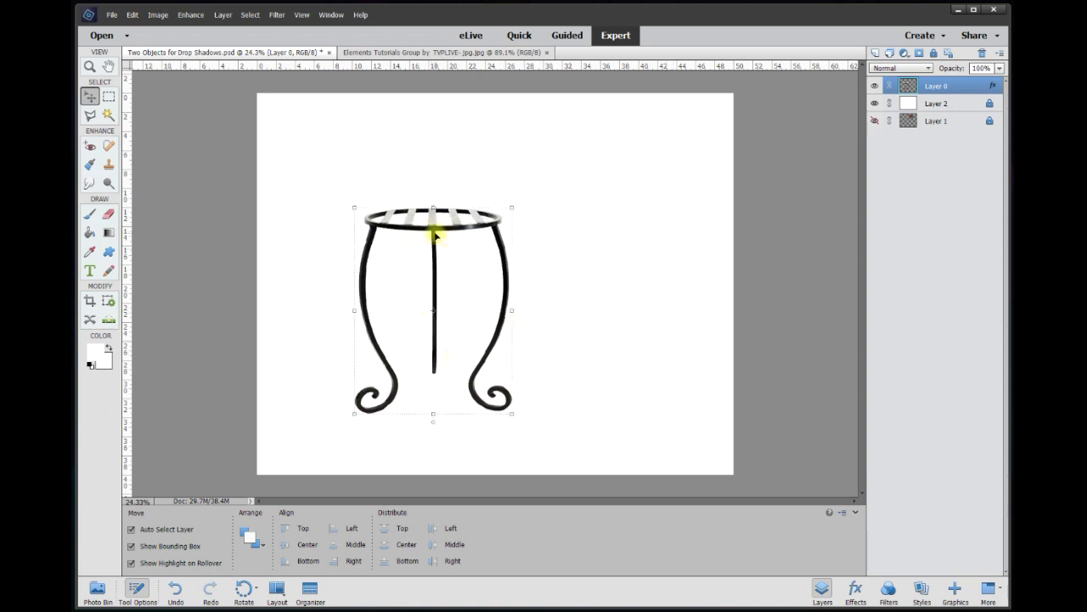
right_click(939, 89)
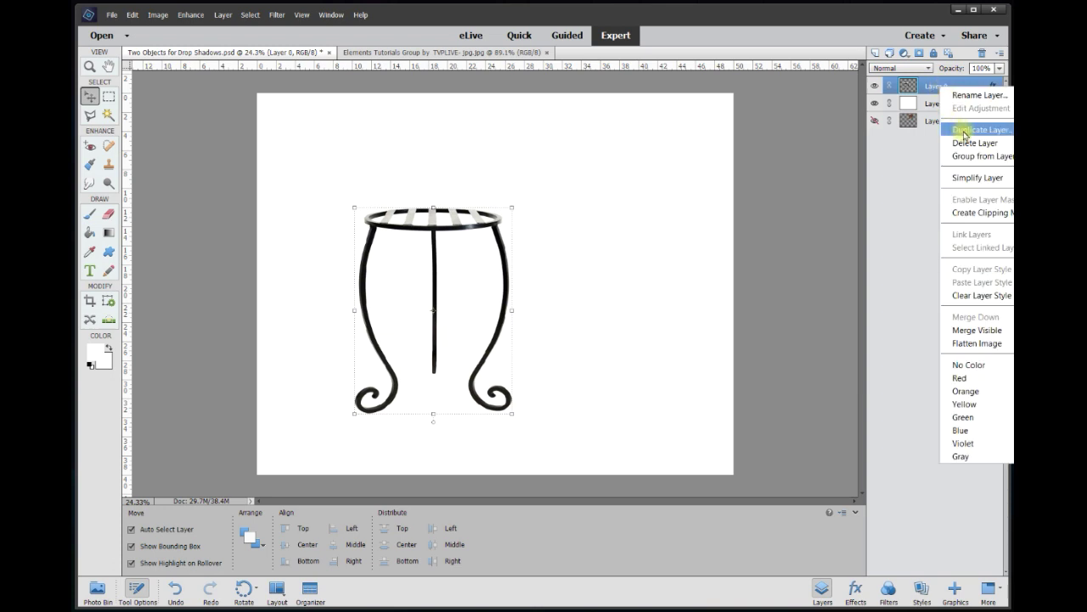
left_click(473, 222)
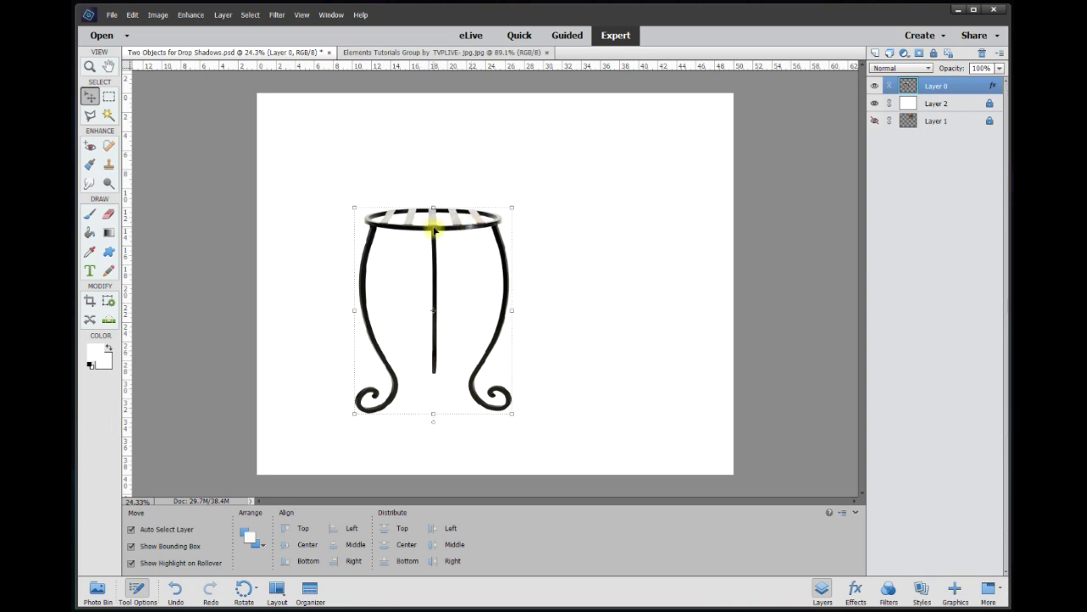
left_click_drag(435, 230, 610, 189)
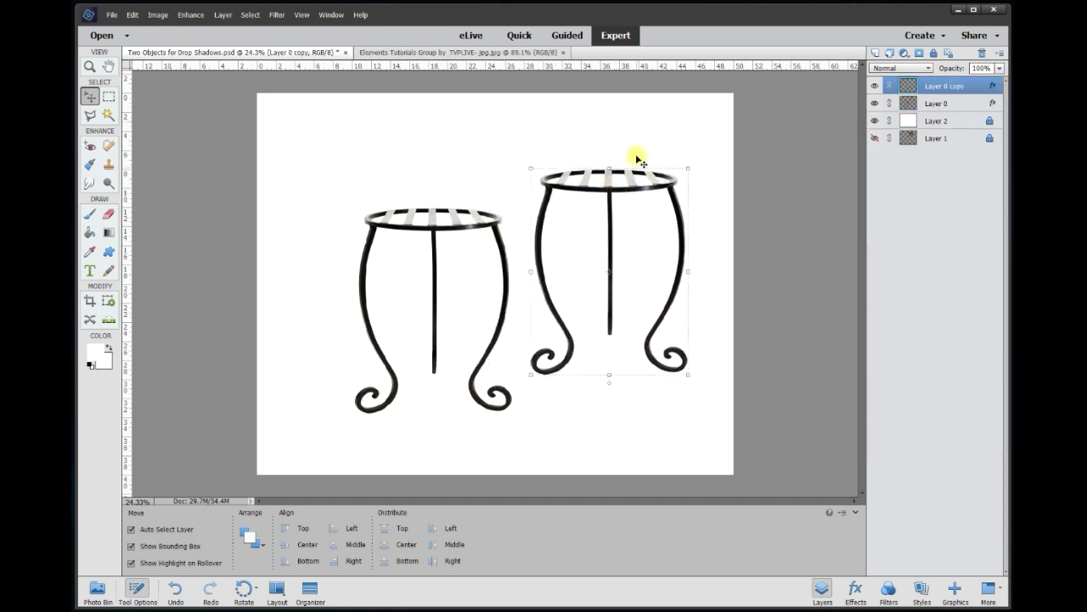
mouse_move(610, 194)
left_mouse_down()
mouse_move(605, 171)
mouse_move(610, 201)
mouse_move(592, 170)
mouse_move(597, 190)
left_mouse_up()
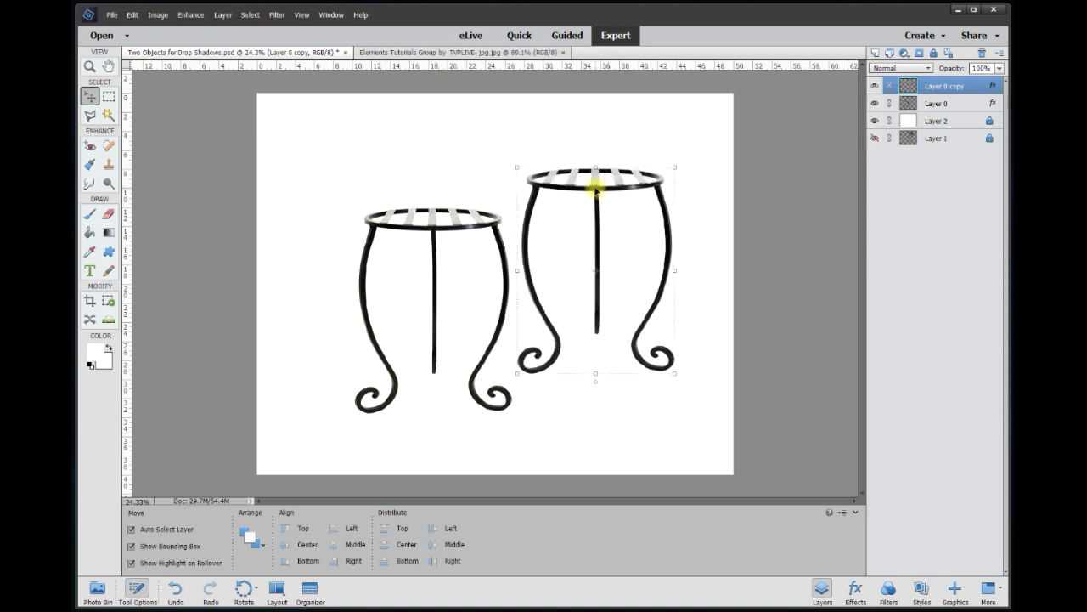
Add a black stroke to the duplicate stand with position Inside and size 35 px, and apply the style
right_click(597, 190)
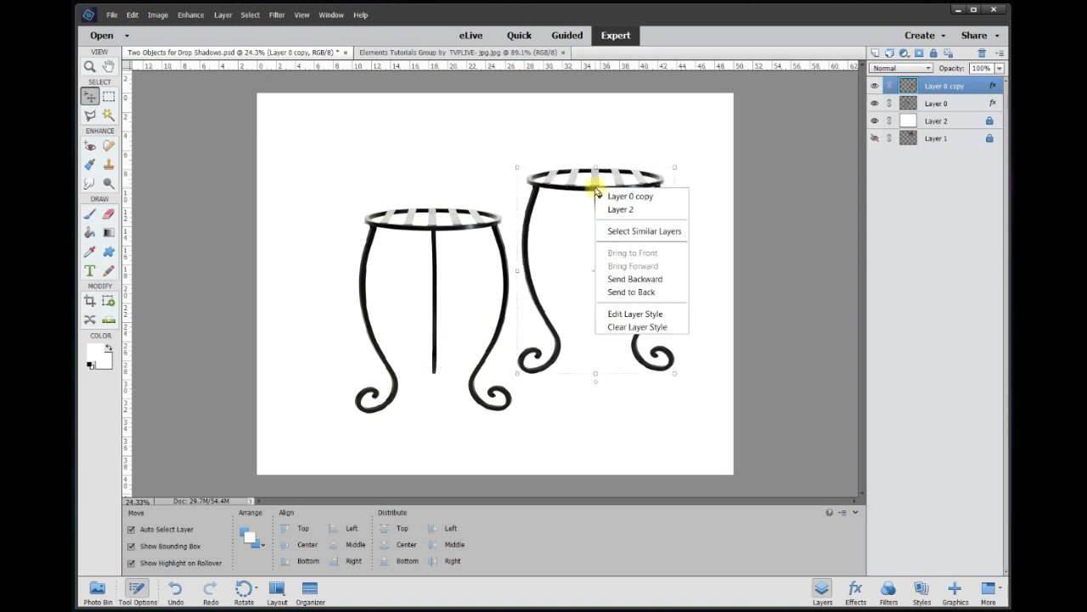
left_click(627, 314)
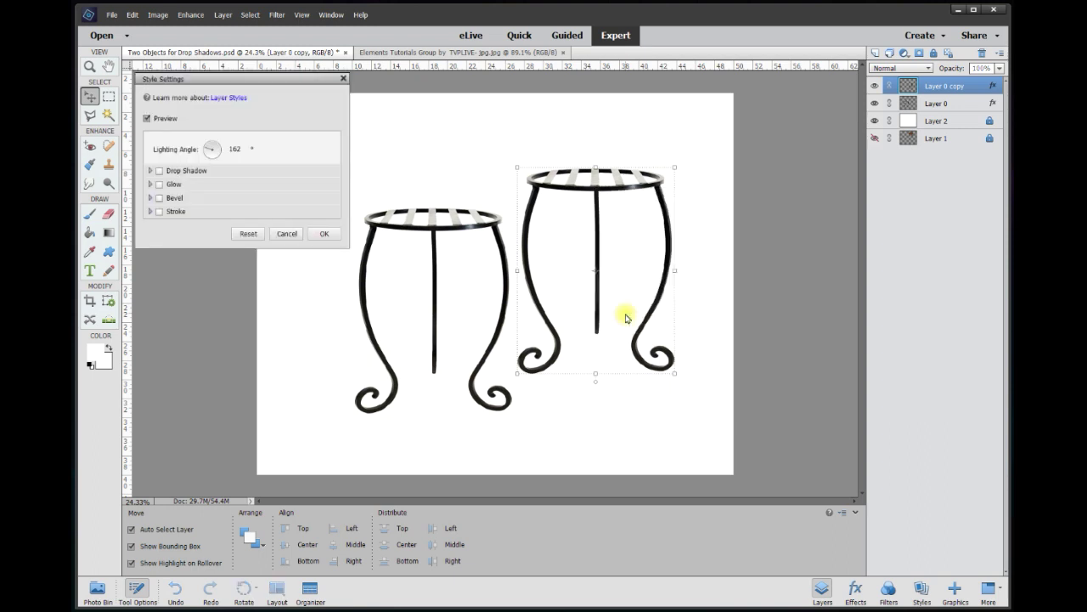
left_click(159, 213)
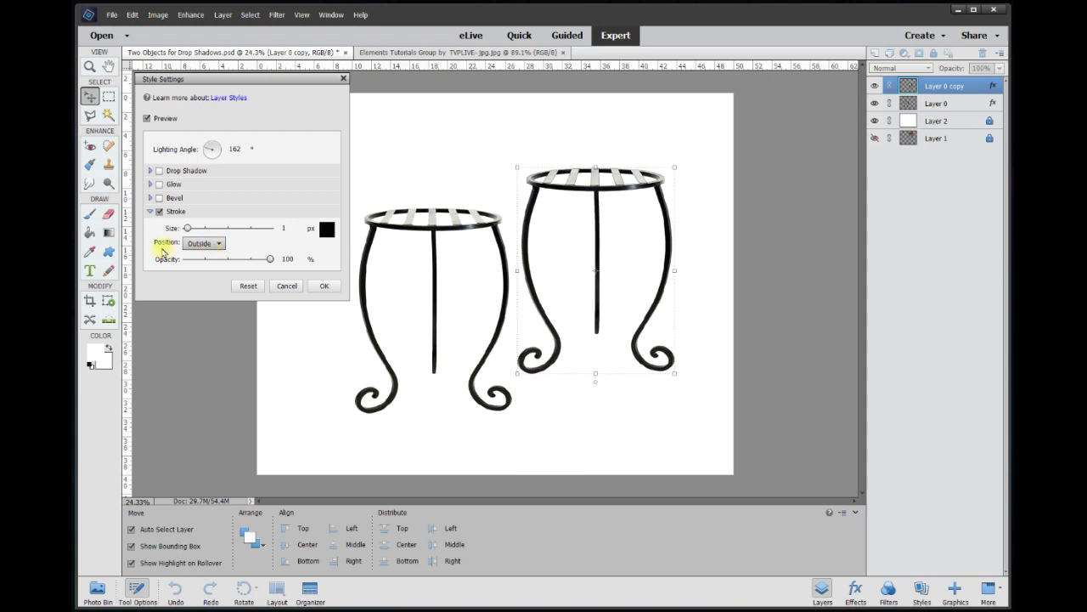
left_click(213, 245)
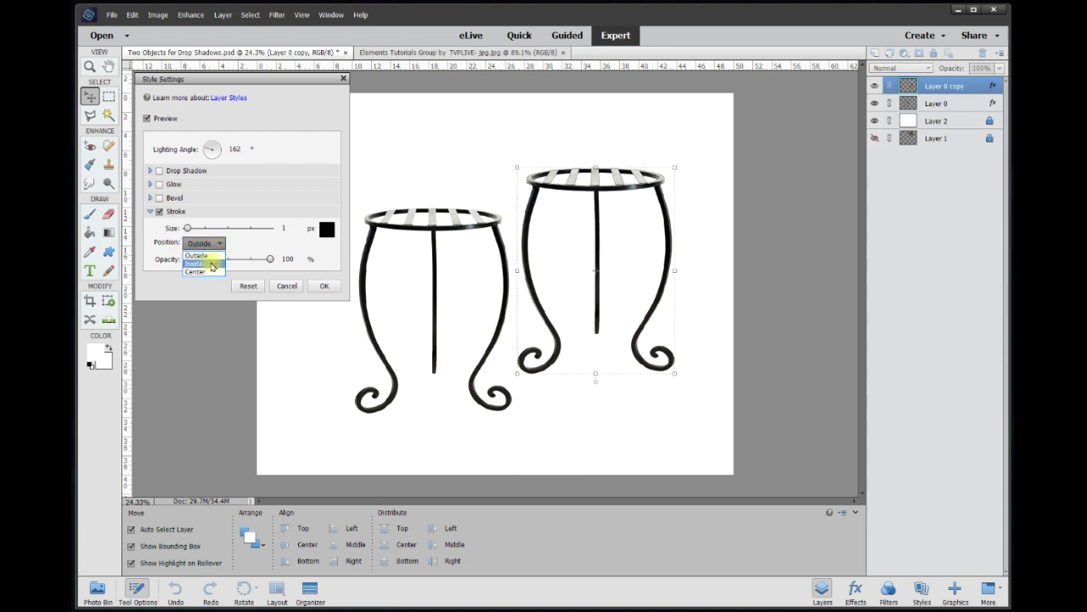
left_click(213, 265)
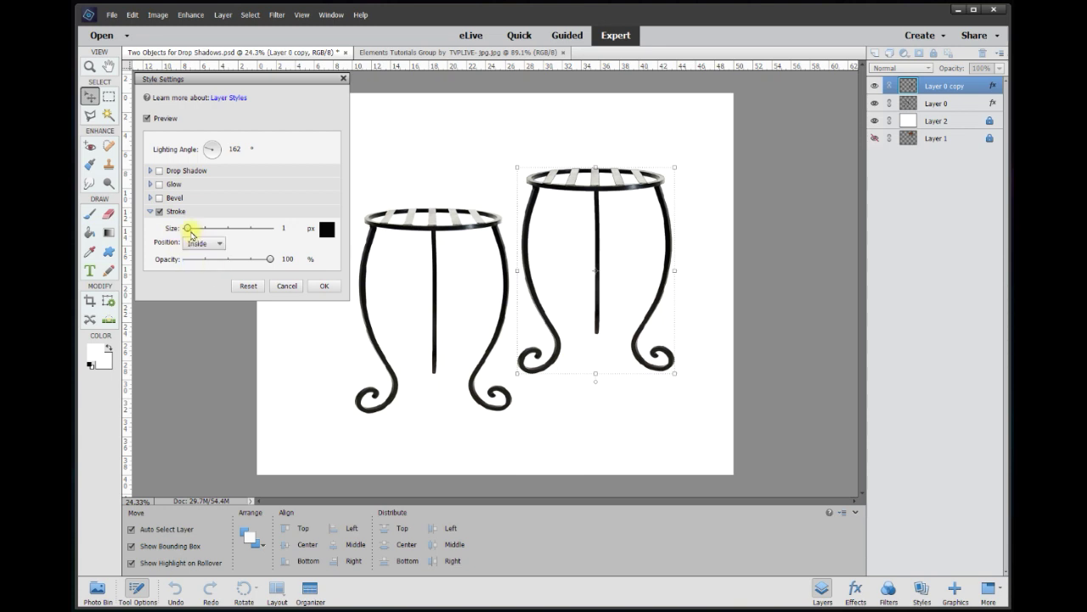
mouse_move(187, 230)
left_mouse_down()
mouse_move(199, 231)
mouse_move(188, 232)
left_mouse_up()
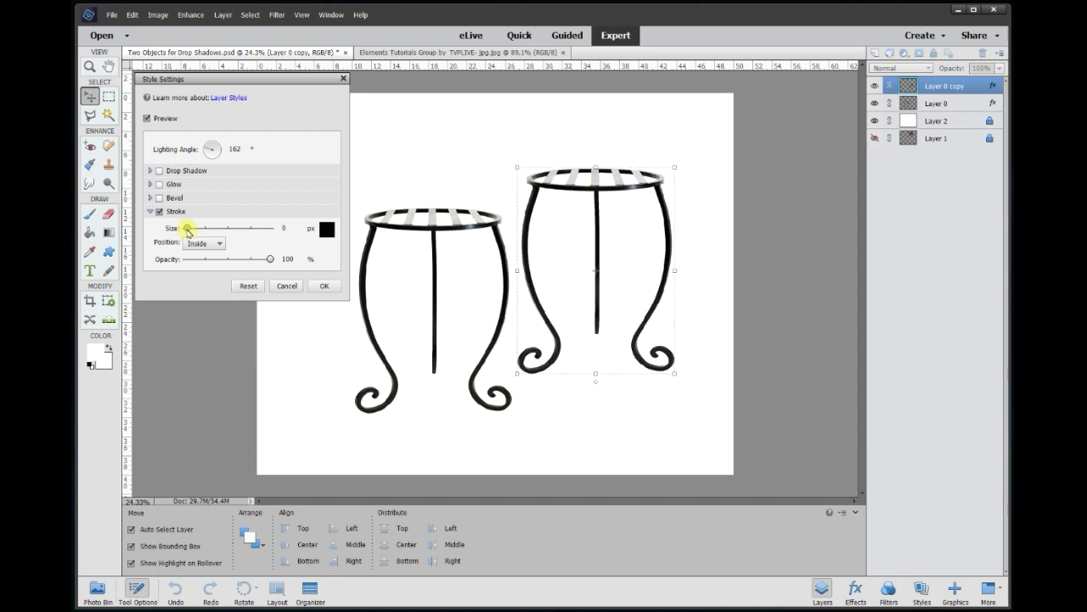
left_click_drag(187, 231, 198, 233)
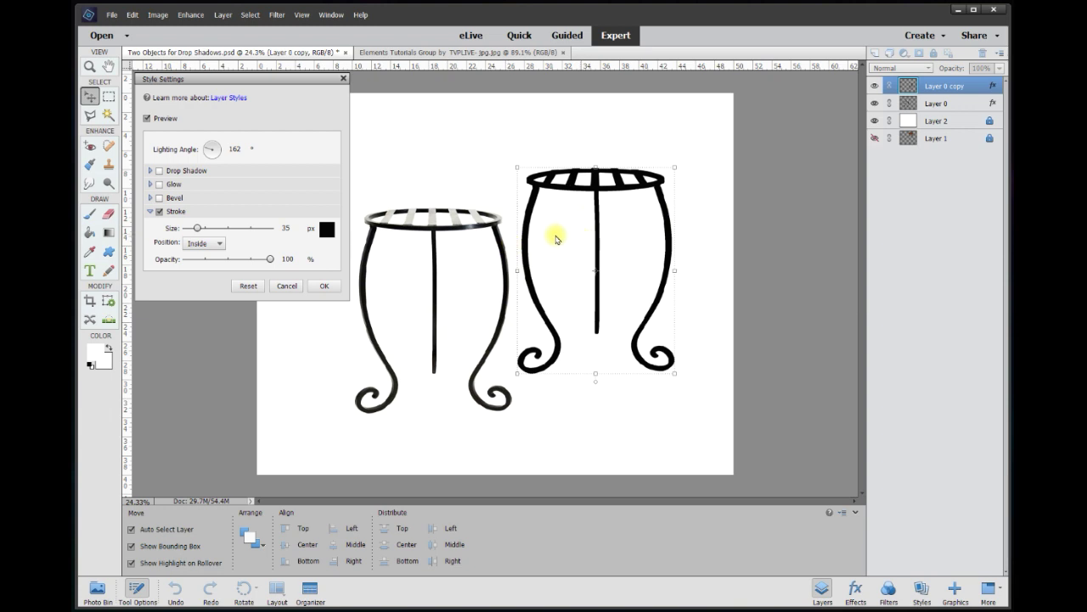
left_click(323, 285)
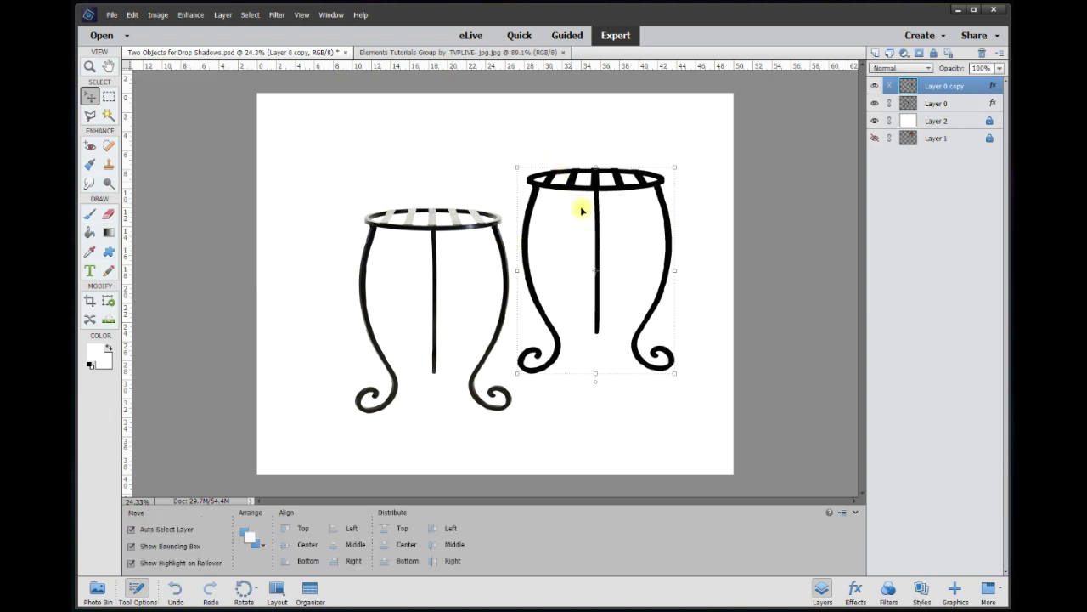
Place the black duplicate's layer beneath the locked original and move the duplicate directly behind the original stand
left_click_drag(597, 195, 593, 199)
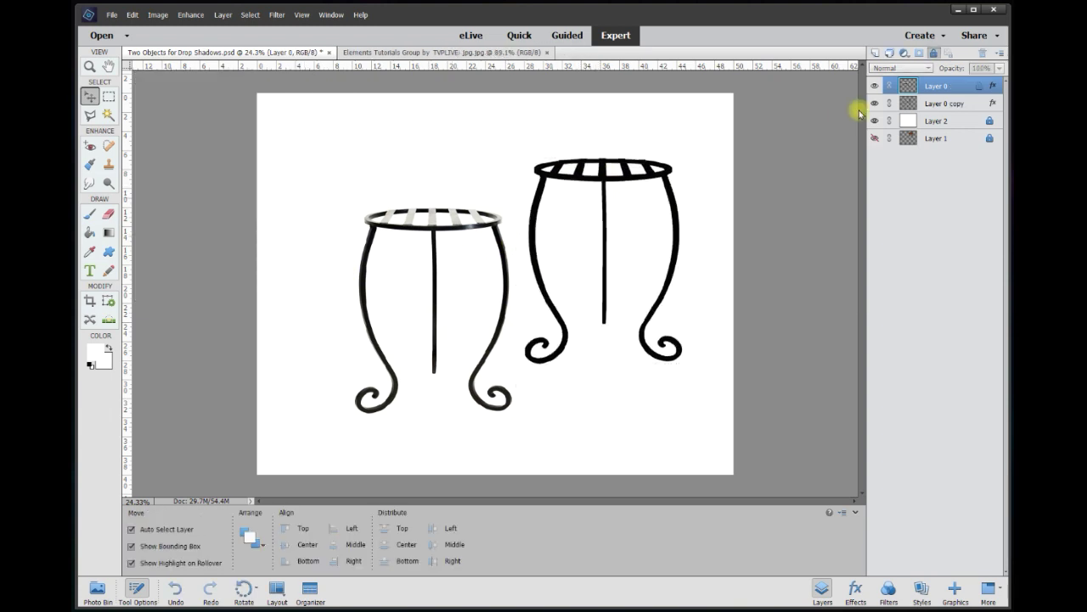
left_click(945, 105)
left_click_drag(594, 169, 438, 229)
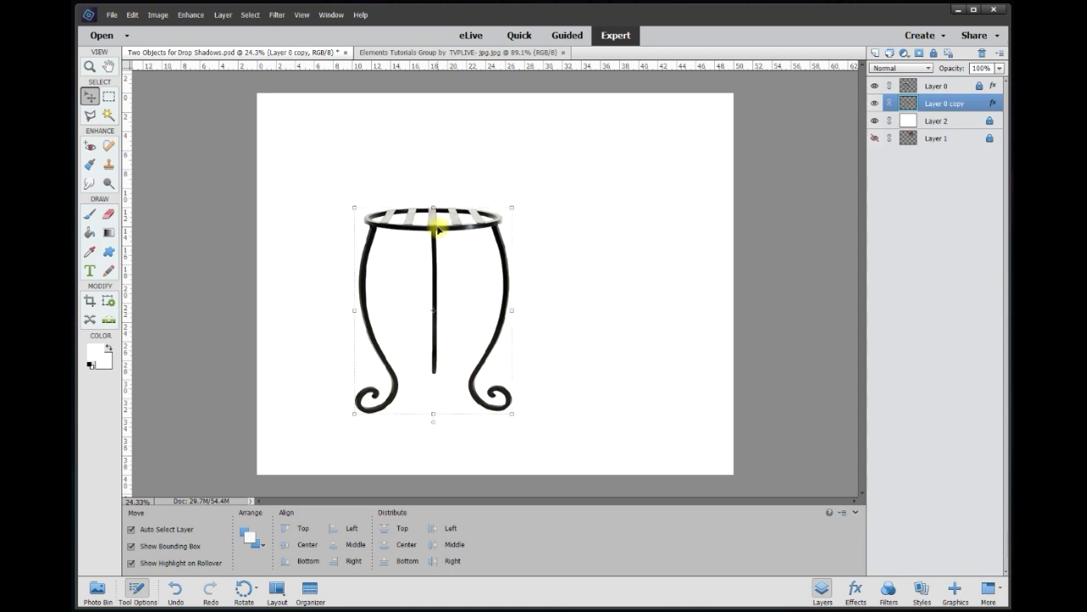
Distort the duplicate into a slanted cast shadow by pulling both upper corners down and right, to about 146% width and 63% height
left_click(190, 14)
mouse_move(158, 17)
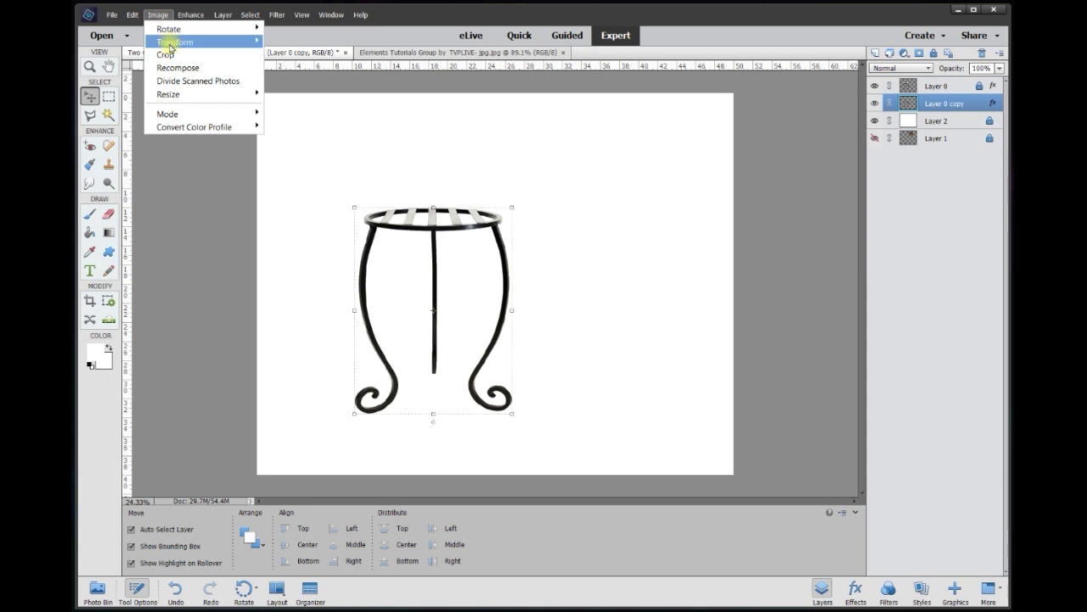
mouse_move(174, 43)
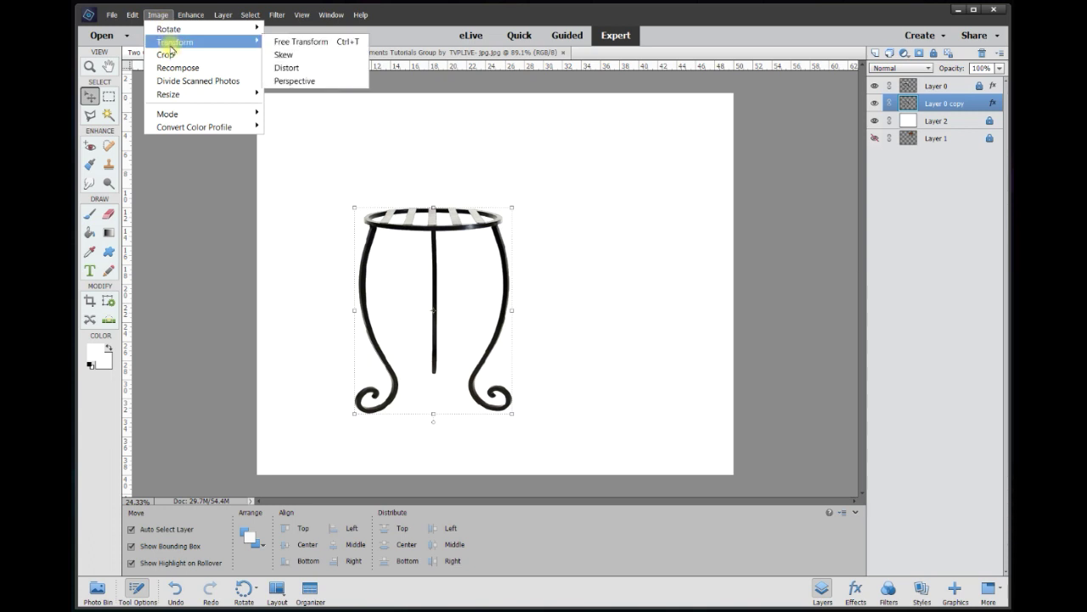
left_click(289, 70)
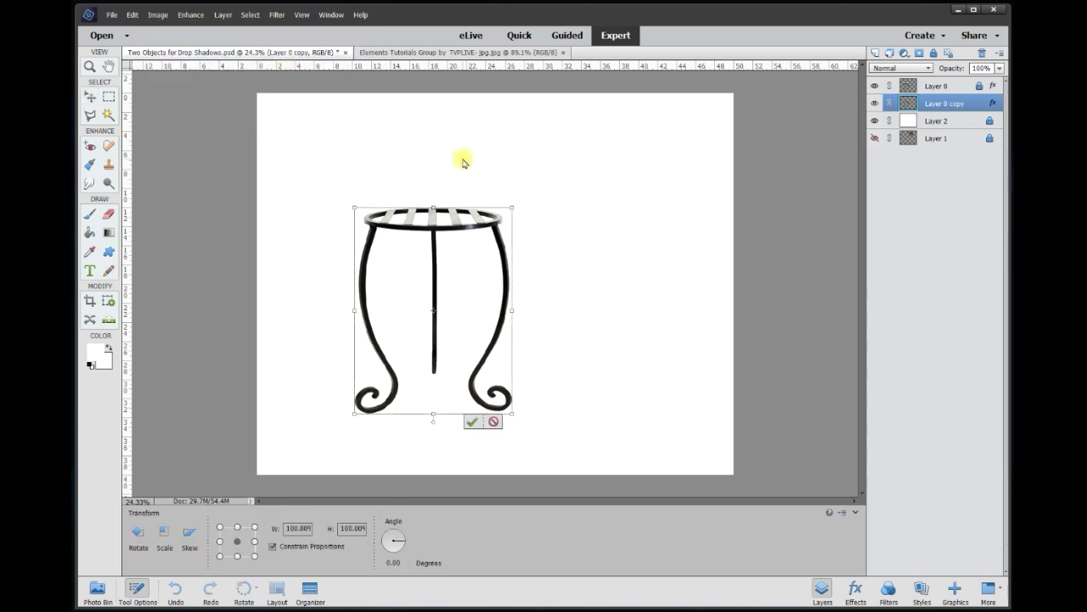
mouse_move(514, 210)
left_mouse_down()
mouse_move(518, 235)
mouse_move(451, 243)
mouse_move(478, 184)
mouse_move(557, 216)
mouse_move(482, 250)
mouse_move(481, 179)
mouse_move(555, 219)
mouse_move(498, 240)
mouse_move(600, 231)
mouse_move(485, 209)
mouse_move(523, 194)
left_mouse_up()
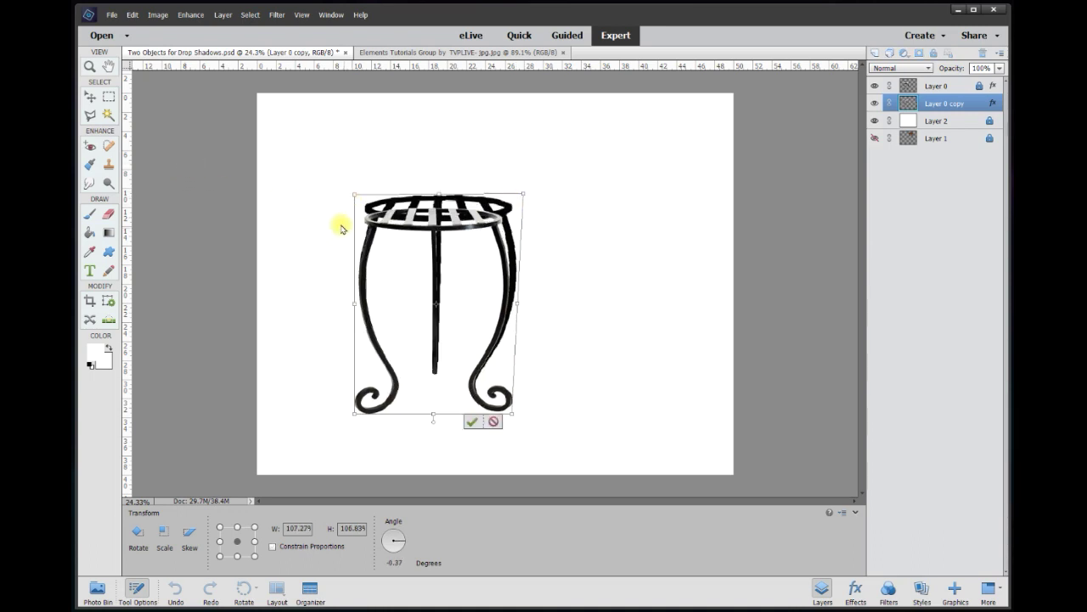
left_click_drag(523, 197, 706, 283)
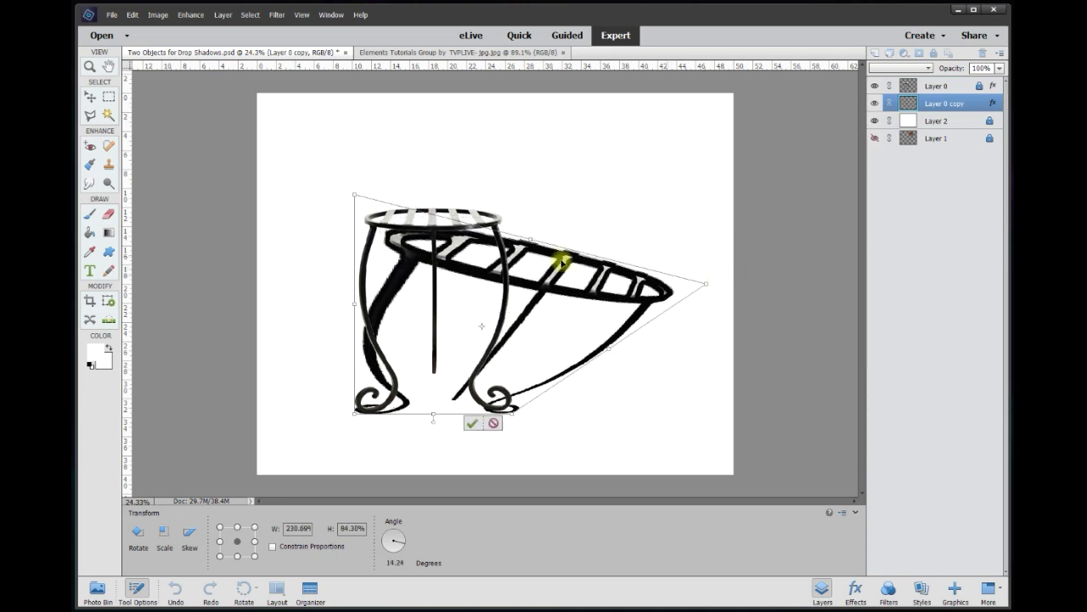
left_click_drag(355, 197, 476, 282)
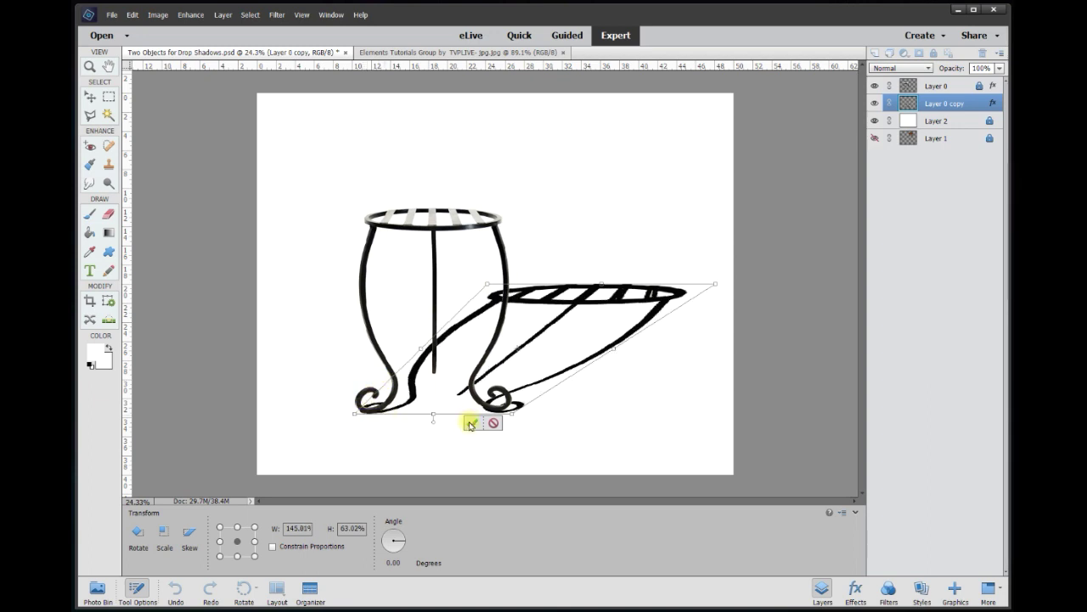
left_click(471, 422)
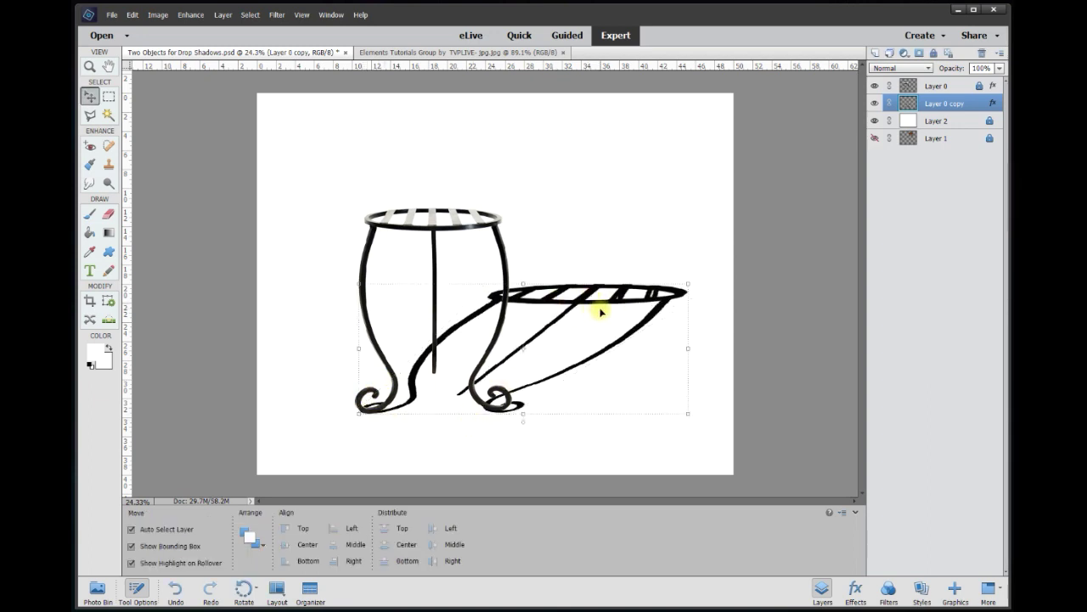
Soften the distorted shadow with a Gaussian Blur of 25 pixels radius
left_click(277, 15)
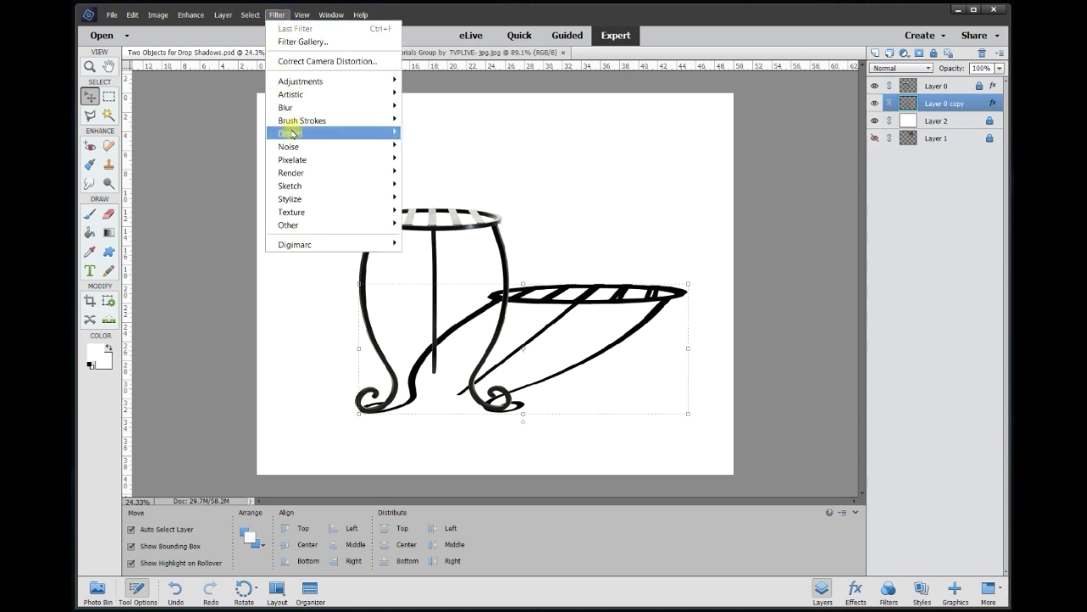
mouse_move(291, 111)
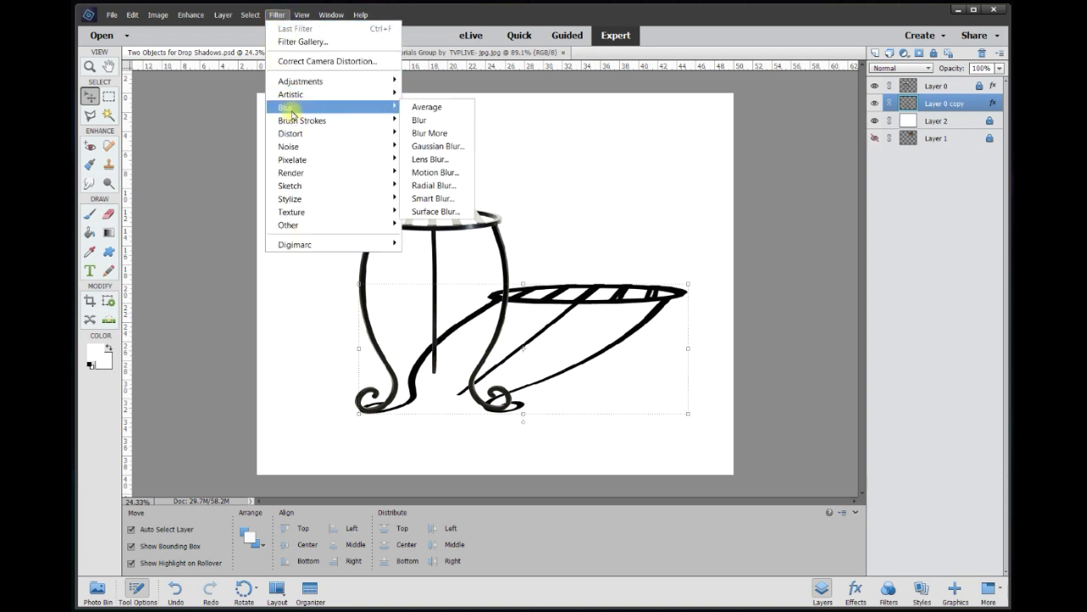
left_click(434, 147)
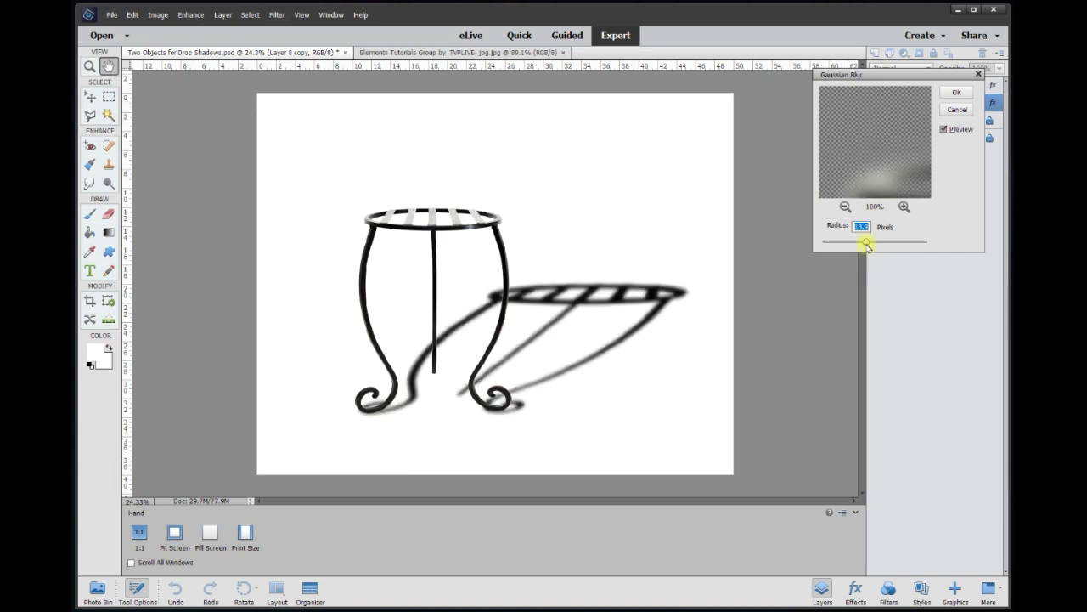
left_click(870, 246)
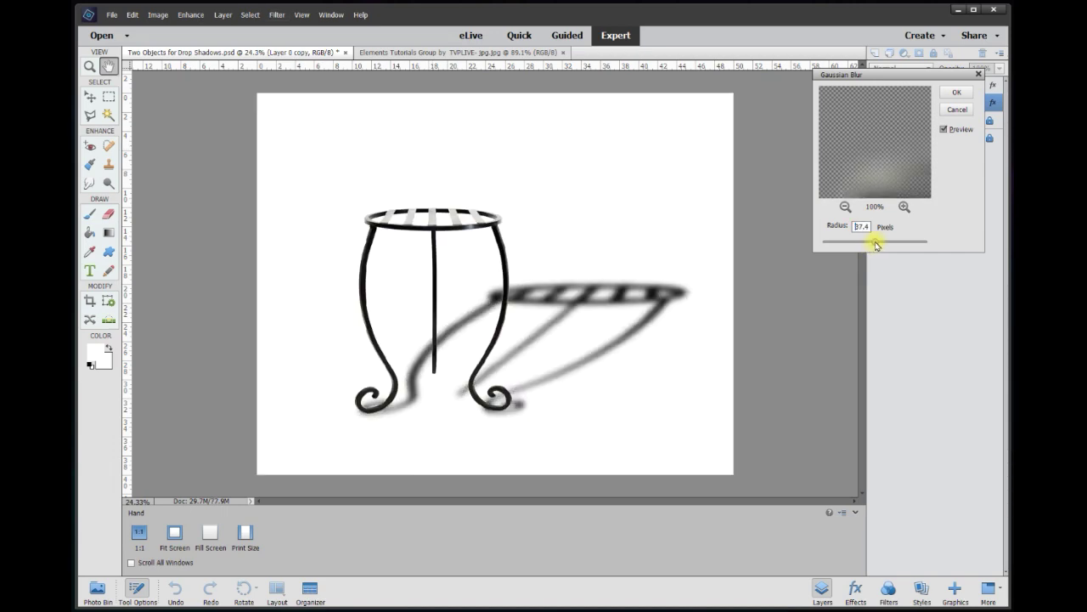
left_click(877, 245)
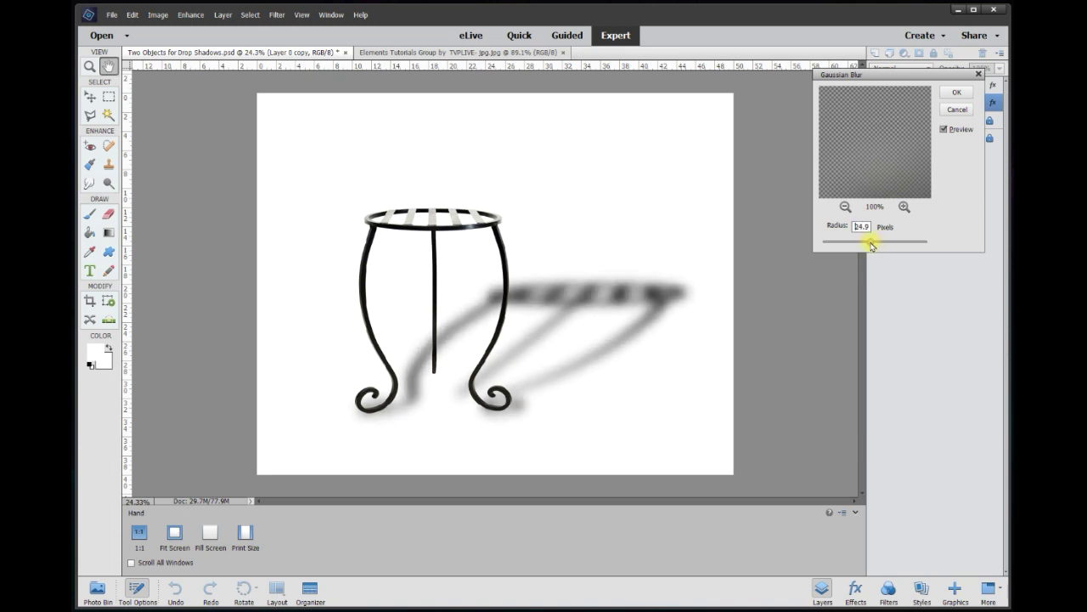
left_click(871, 245)
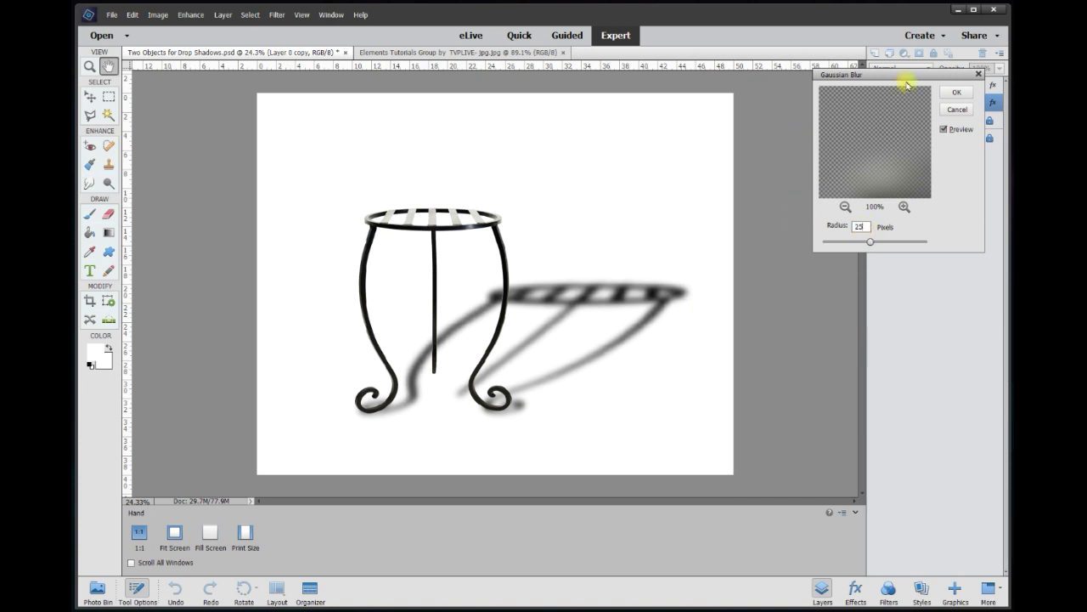
left_click(958, 95)
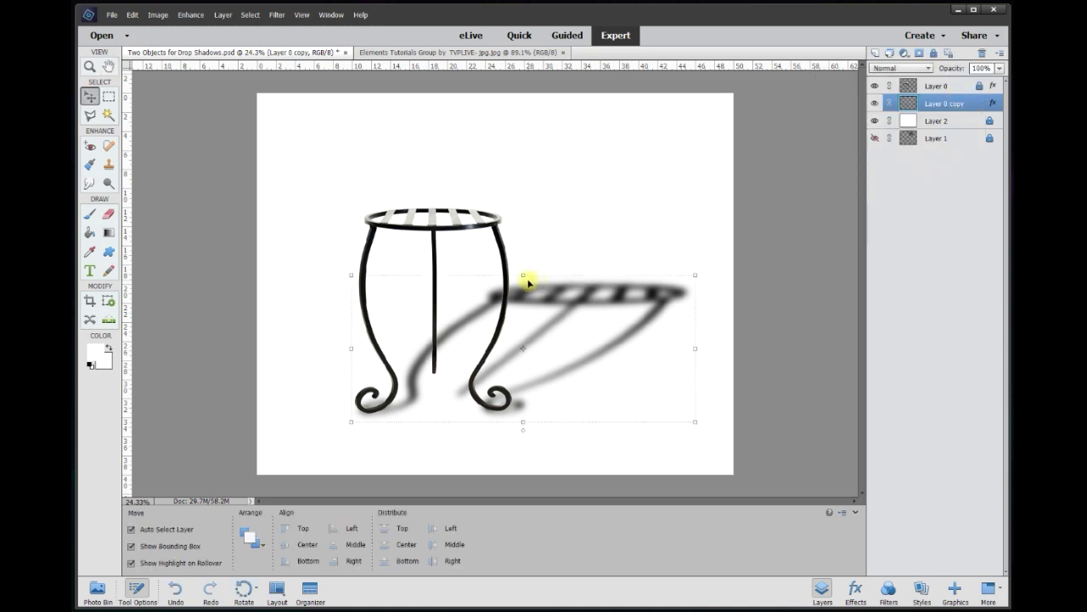
Squash the shadow slightly by lowering its upper edge, and set its layer opacity to 50%
left_click_drag(521, 275, 524, 292)
left_click(654, 430)
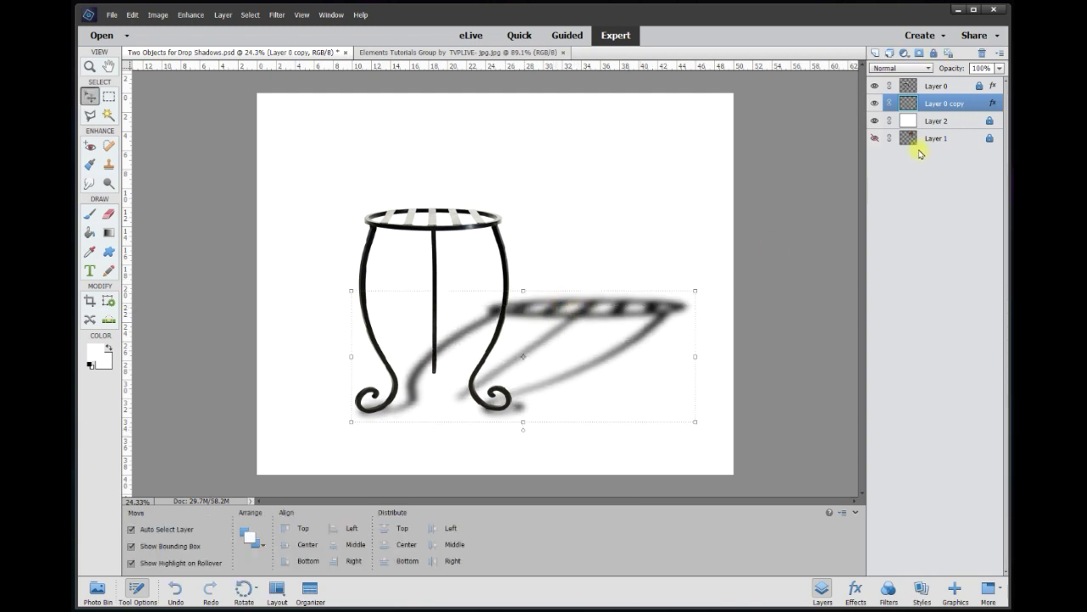
left_click(1000, 68)
left_click_drag(1001, 82, 976, 90)
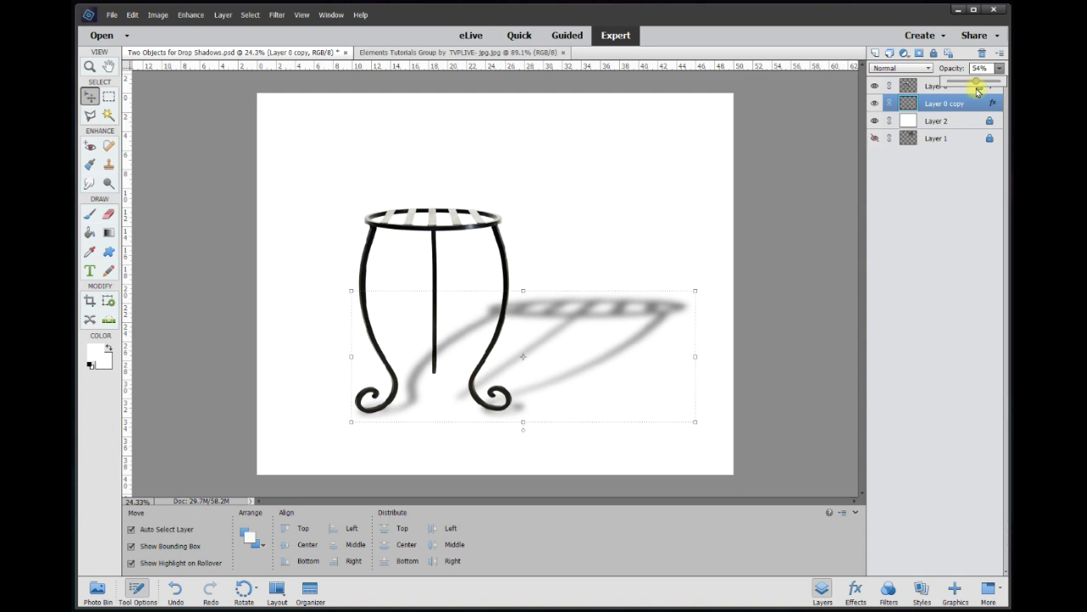
left_click(978, 68)
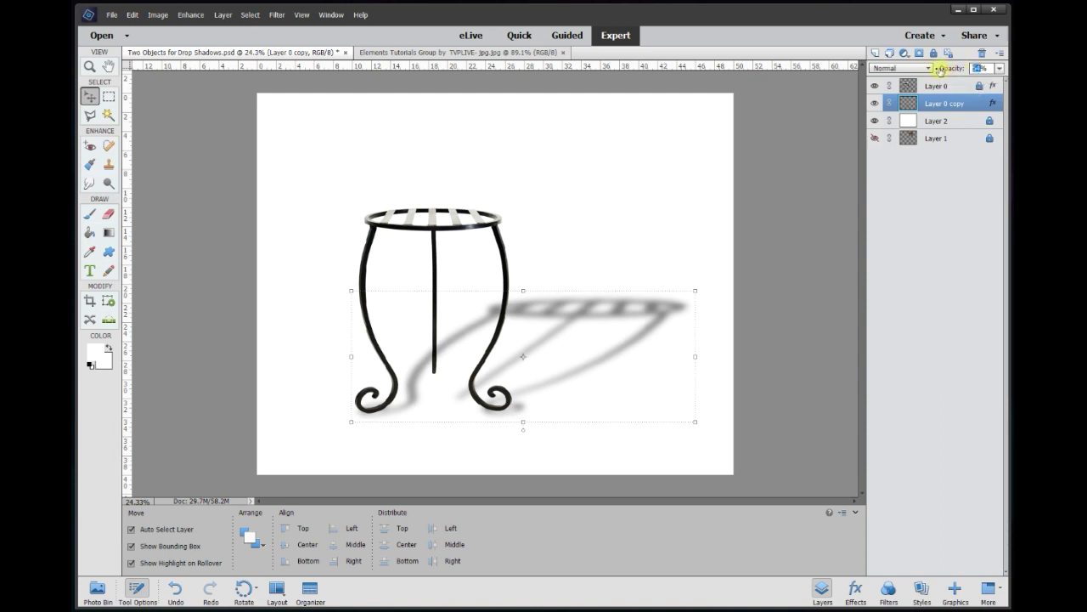
type("50")
key("Return")
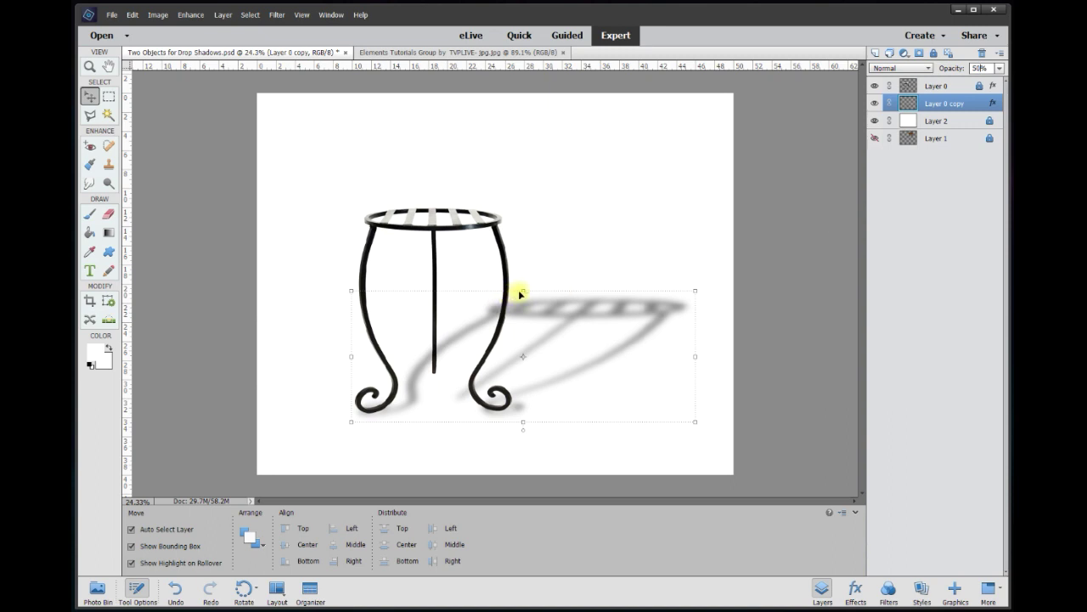
Reduce the shadow's height a little more from its upper edge, commit the change and deselect the layer
left_click_drag(523, 291, 523, 303)
left_click(654, 430)
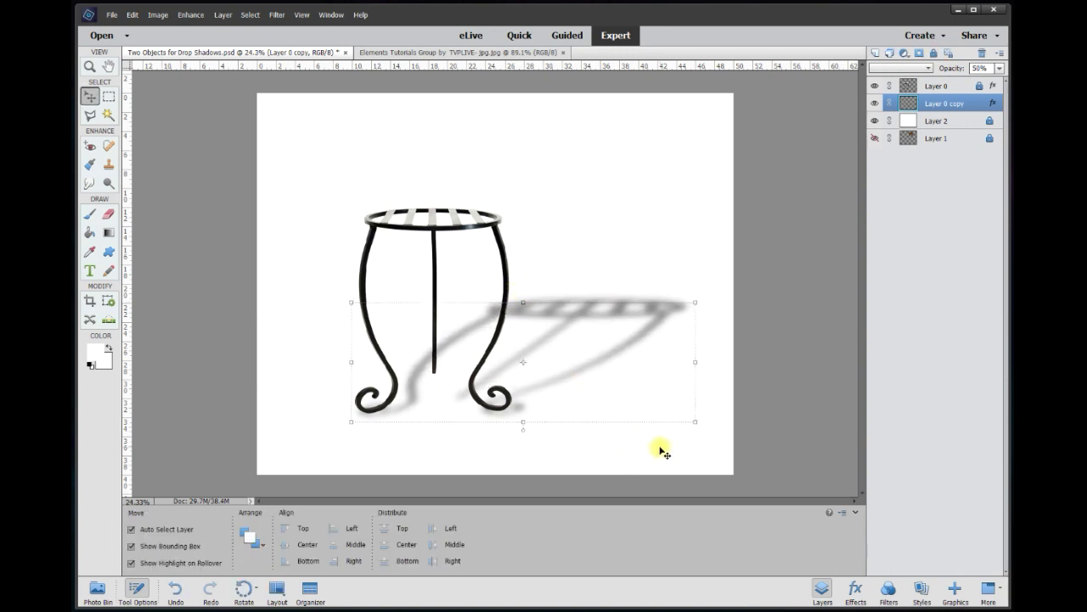
left_click(288, 348)
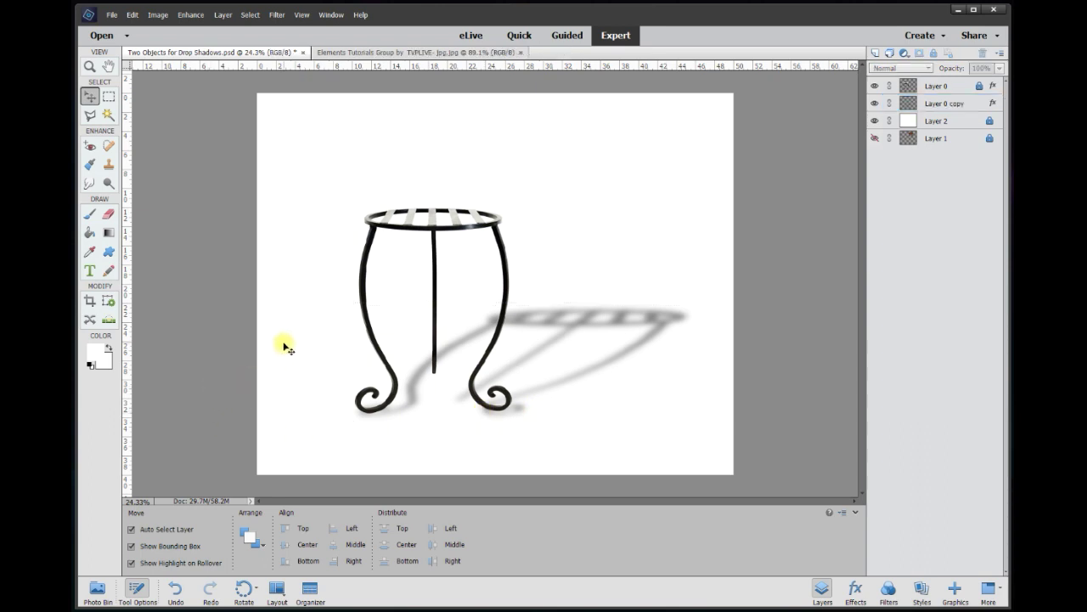